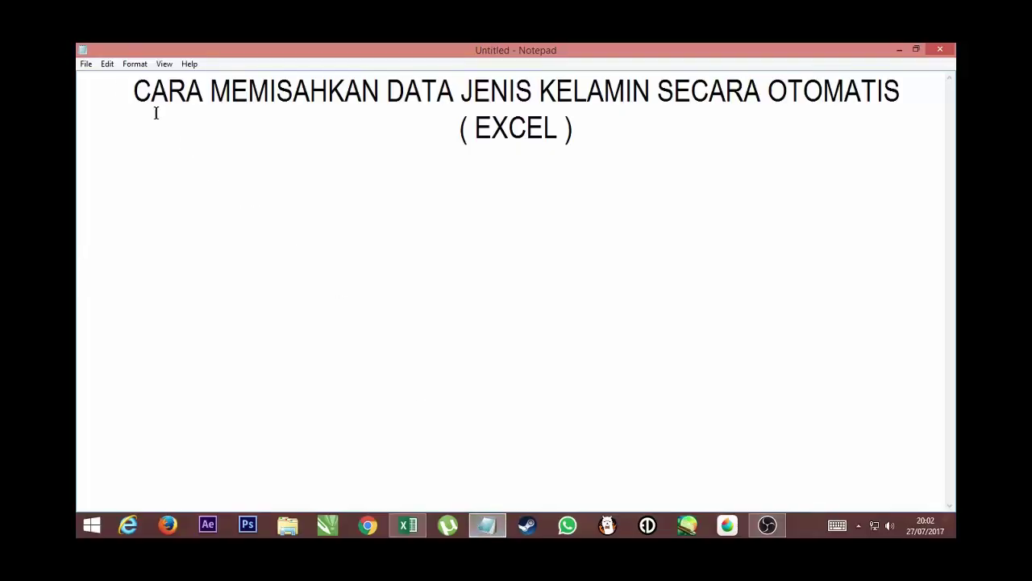
- Highlight the tutorial title lines in Notepad, then bring up the Excel name-list workbook
{"action": "left_click_drag", "start_coordinate": [134, 92], "coordinate": [628, 92]}
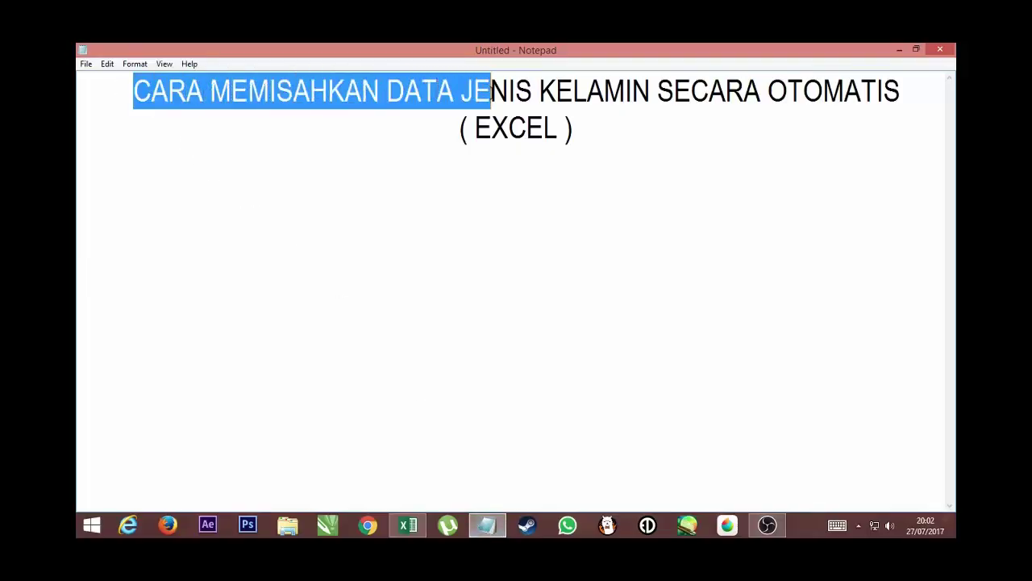
{"action": "left_click_drag", "start_coordinate": [628, 92], "coordinate": [909, 105]}
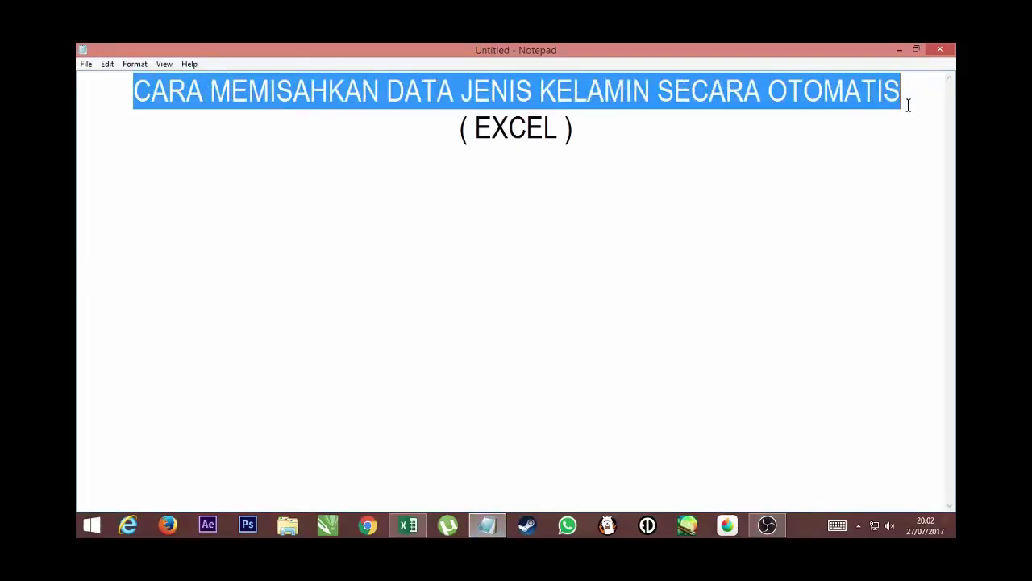
{"action": "left_click_drag", "start_coordinate": [459, 129], "coordinate": [580, 130]}
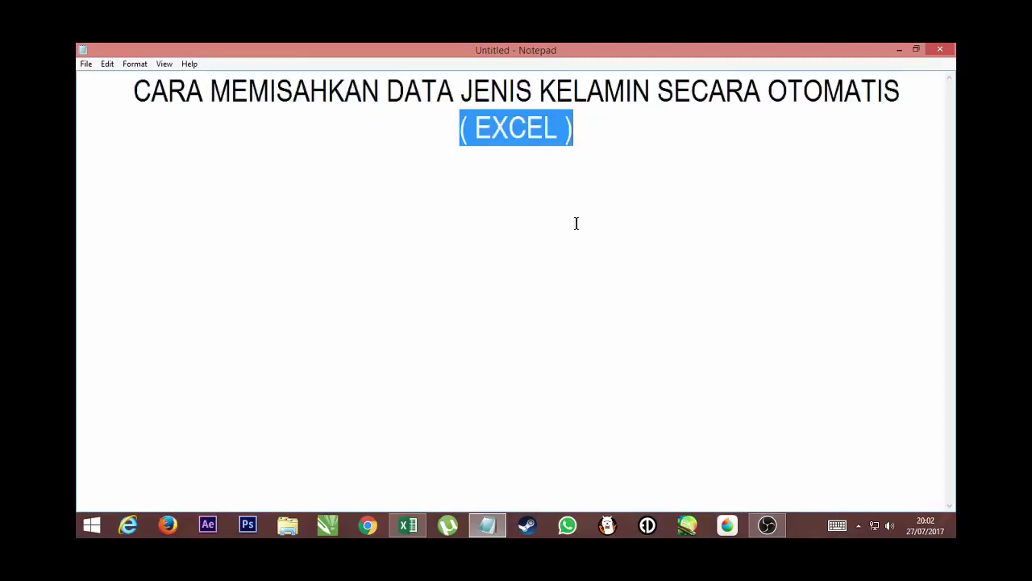
{"action": "left_click", "coordinate": [407, 525]}
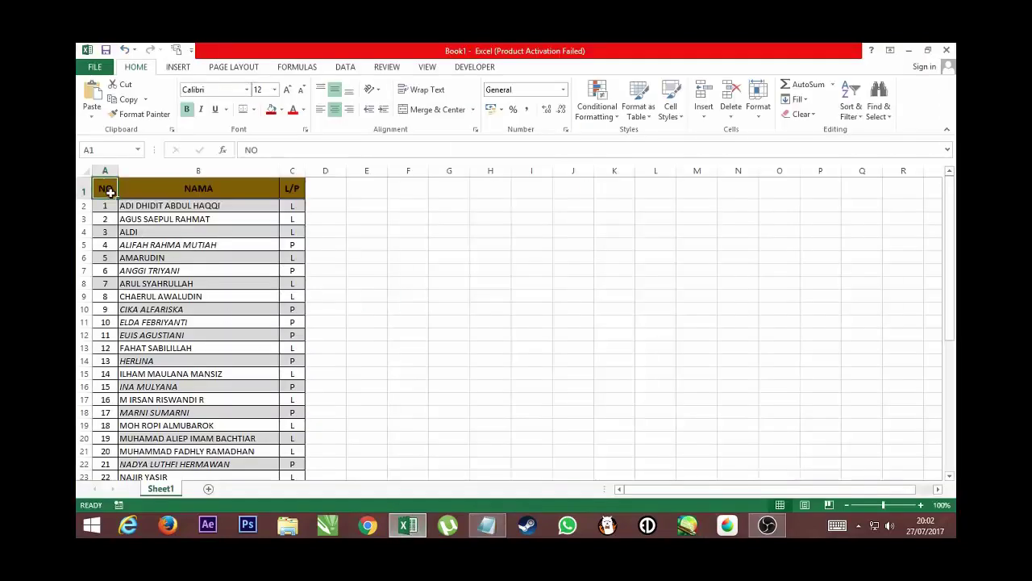
{"action": "left_click", "coordinate": [240, 194]}
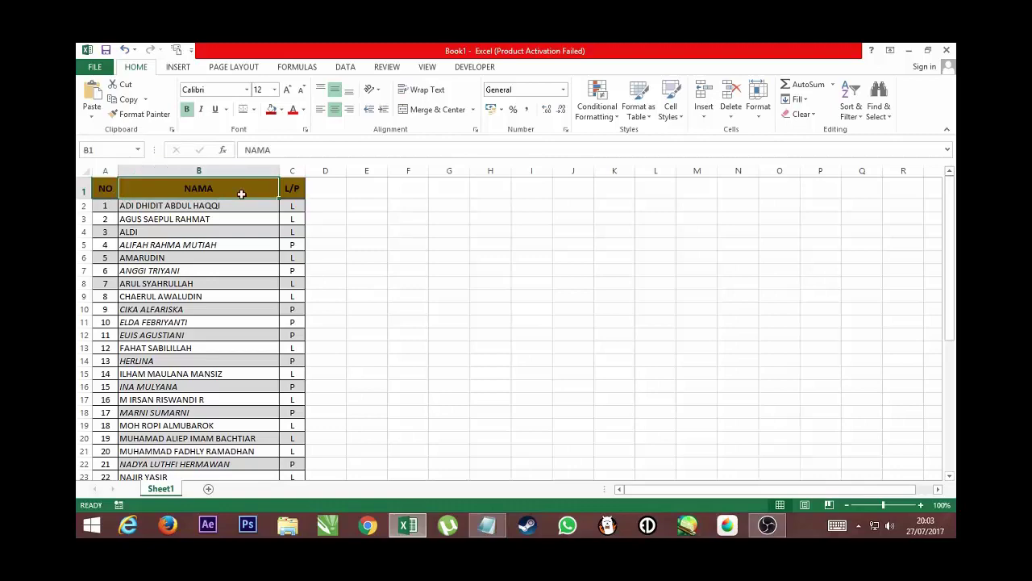
{"action": "left_click", "coordinate": [292, 191]}
{"action": "scroll", "coordinate": [159, 325], "scroll_direction": "down", "scroll_amount": 2}
{"action": "scroll", "coordinate": [159, 325], "scroll_direction": "down", "scroll_amount": 5}
{"action": "scroll", "coordinate": [159, 325], "scroll_direction": "down", "scroll_amount": 1}
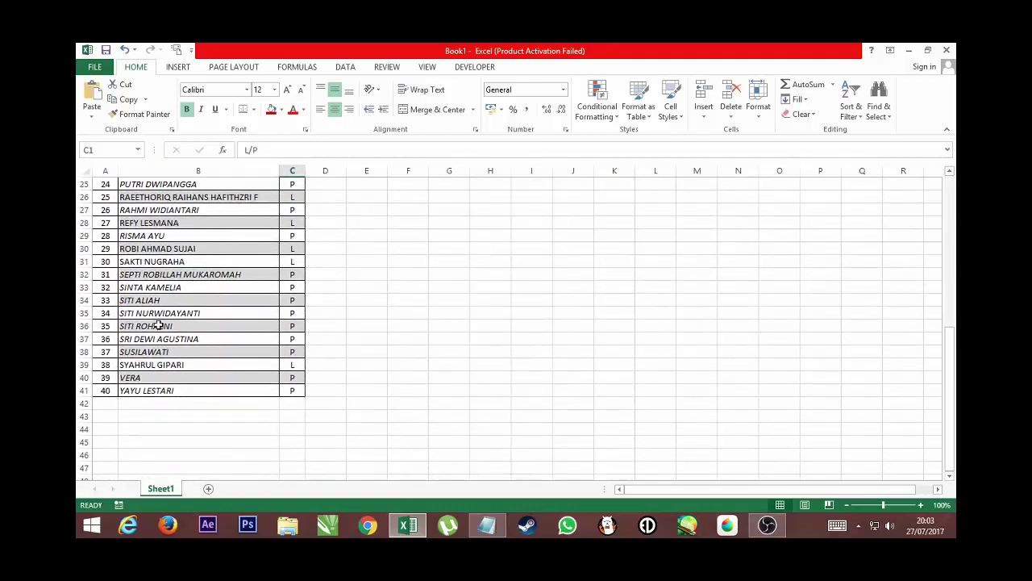
{"action": "scroll", "coordinate": [159, 325], "scroll_direction": "down", "scroll_amount": 1}
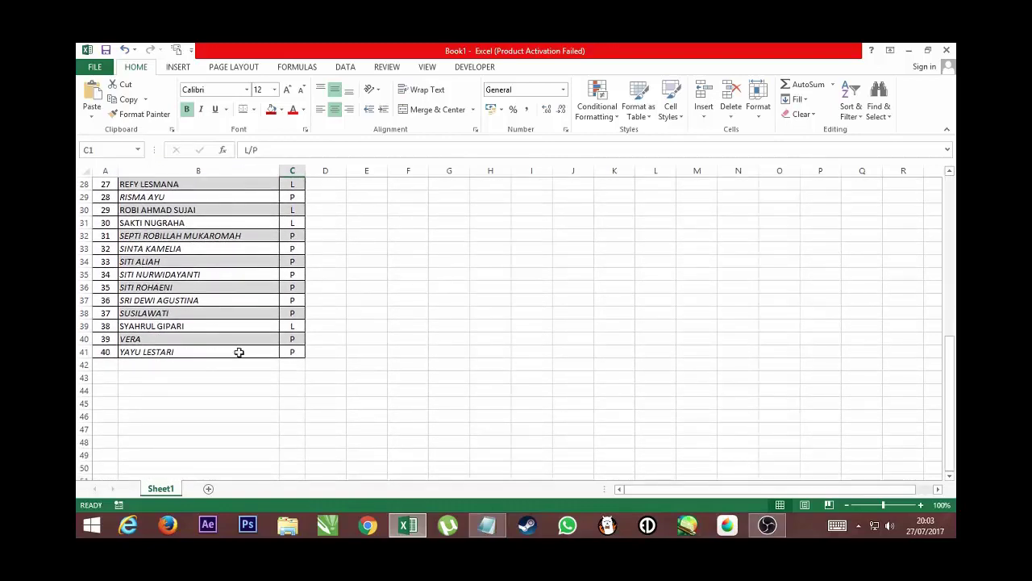
{"action": "scroll", "coordinate": [363, 288], "scroll_direction": "up", "scroll_amount": 3}
{"action": "scroll", "coordinate": [350, 251], "scroll_direction": "up", "scroll_amount": 5}
{"action": "scroll", "coordinate": [339, 202], "scroll_direction": "up", "scroll_amount": 1}
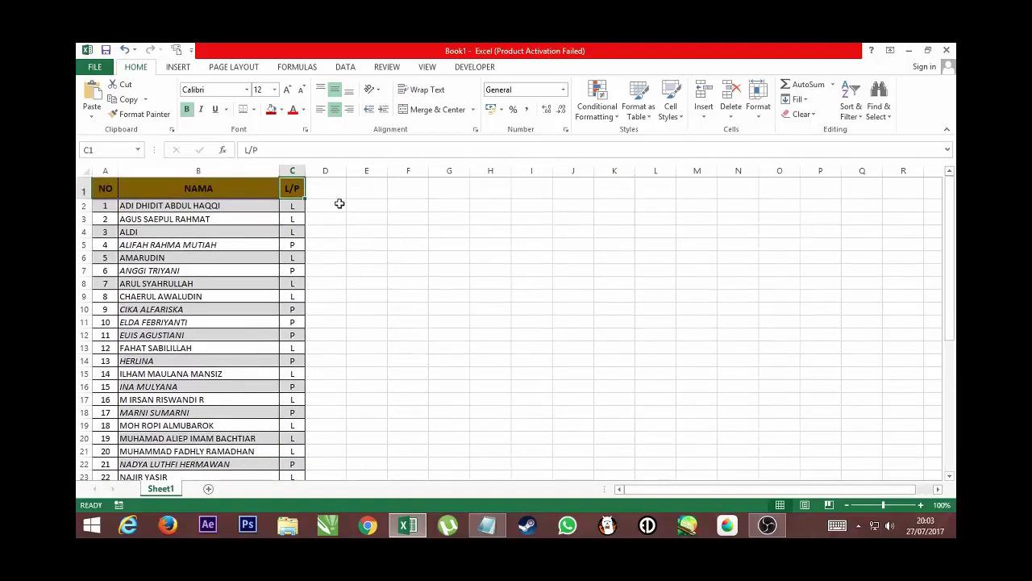
{"action": "left_click", "coordinate": [326, 191]}
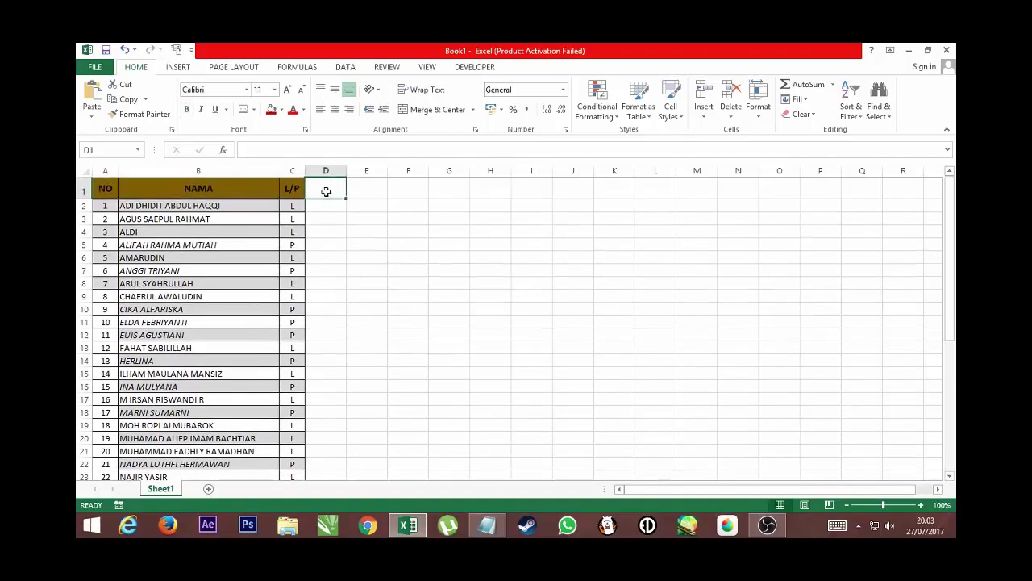
- Fill D1:G1 with the headers x, y, NAMA and L
{"action": "key", "text": "Tab"}
{"action": "type", "text": "y"}
{"action": "key", "text": "Tab"}
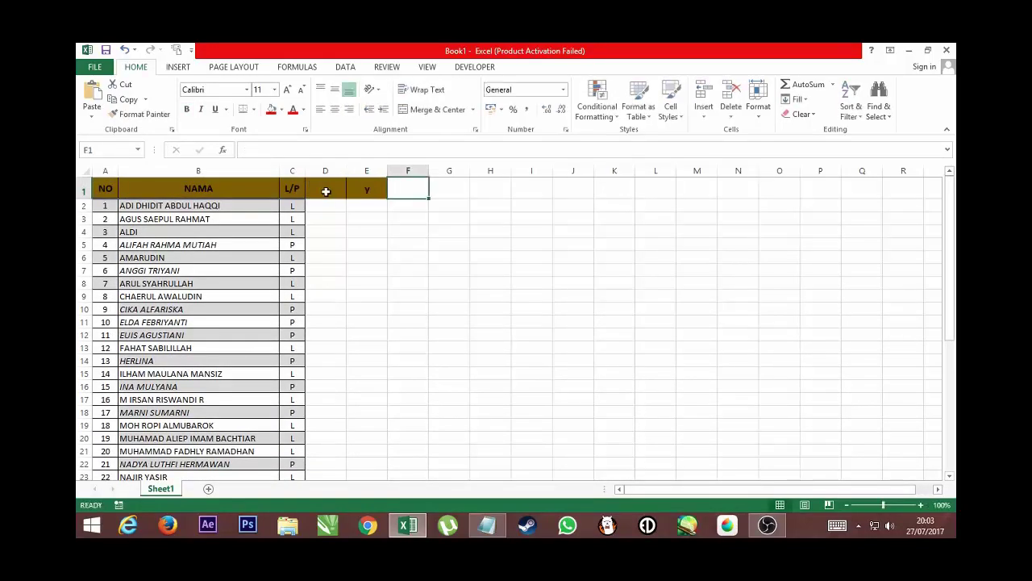
{"action": "type", "text": "NAMA"}
{"action": "key", "text": "Tab"}
{"action": "type", "text": "L"}
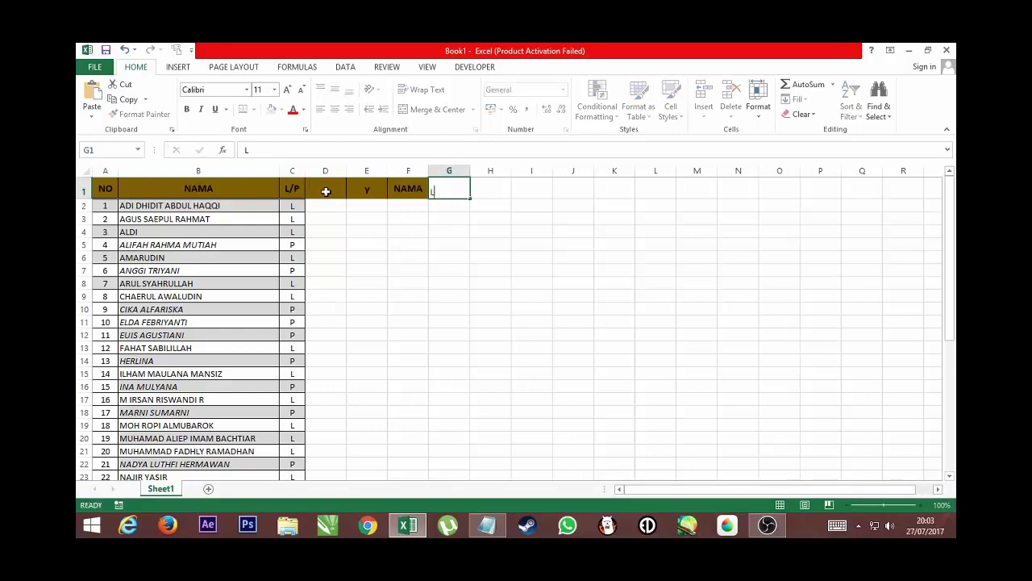
{"action": "key", "text": "Tab"}
- Add headers x, y, NAMA and P in H1:K1, then select both x/y header pairs
{"action": "type", "text": "x"}
{"action": "key", "text": "Tab"}
{"action": "type", "text": "y"}
{"action": "key", "text": "Tab"}
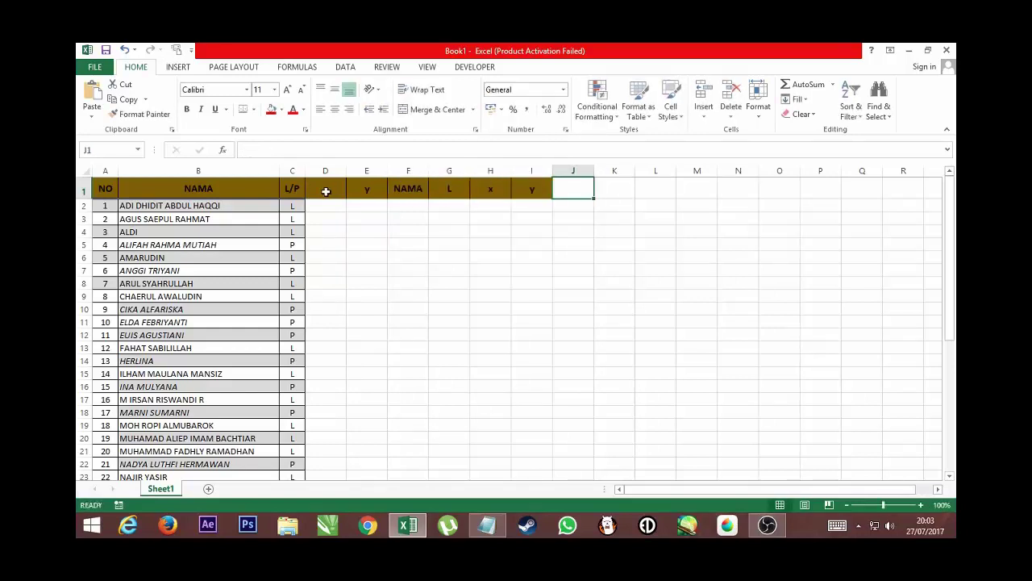
{"action": "type", "text": "NAMA"}
{"action": "key", "text": "Tab"}
{"action": "type", "text": "P"}
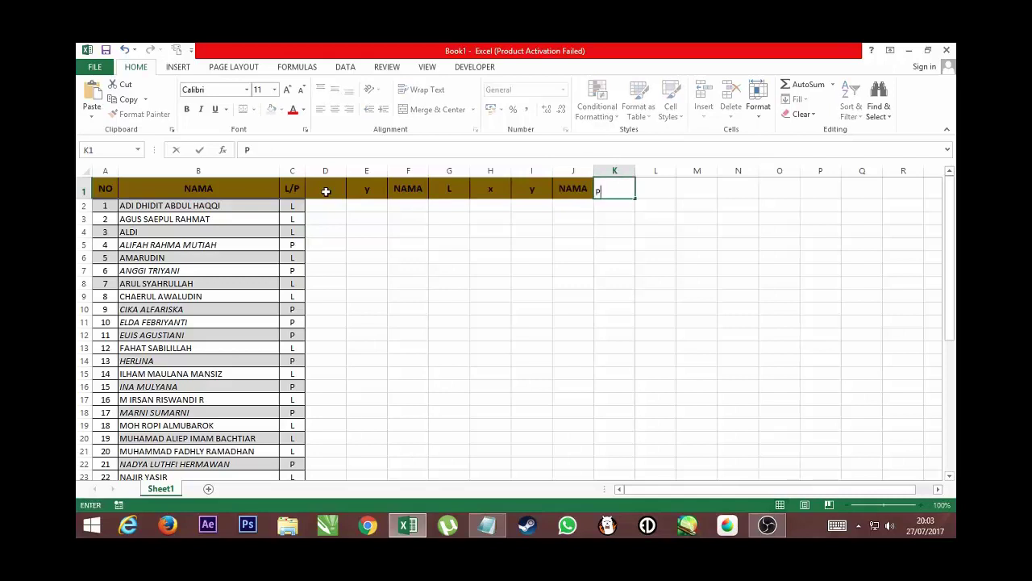
{"action": "left_click", "coordinate": [393, 269]}
{"action": "left_click_drag", "start_coordinate": [331, 194], "coordinate": [374, 193]}
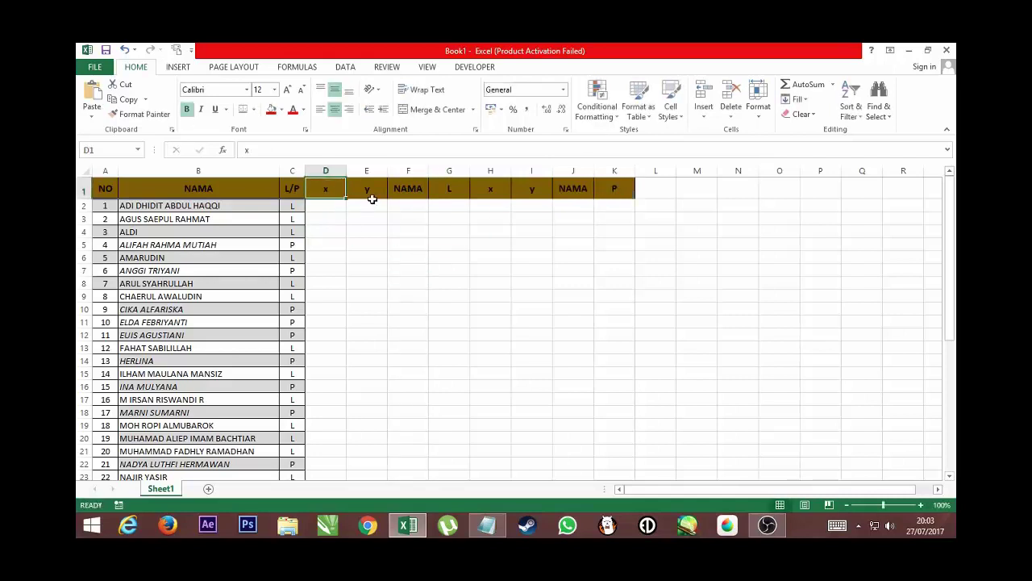
{"action": "left_click_drag", "start_coordinate": [492, 194], "coordinate": [535, 194], "text": "ctrl"}
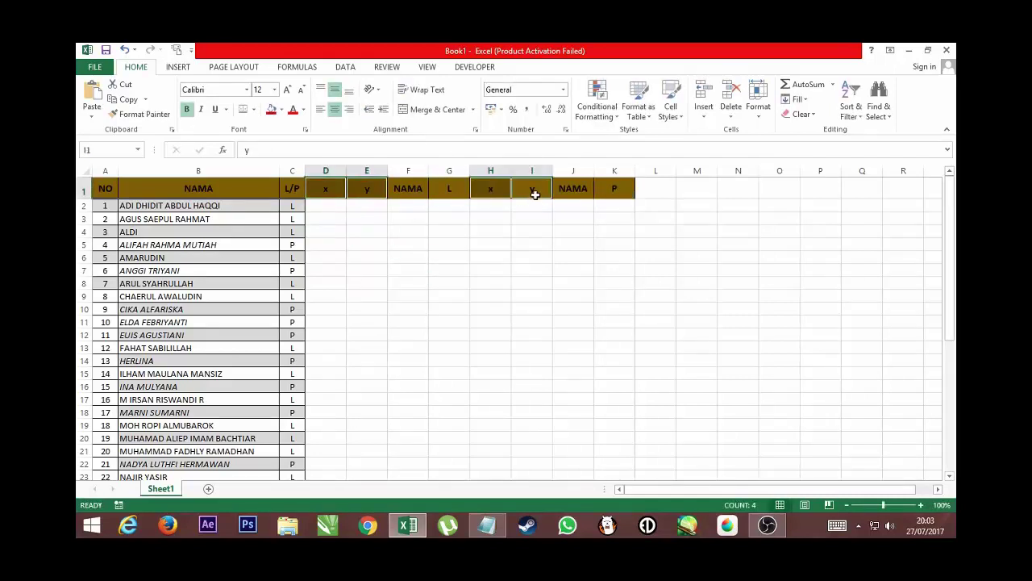
- Fill both x/y header pairs dark red and the NAMA and L headers blue
{"action": "left_click", "coordinate": [281, 110]}
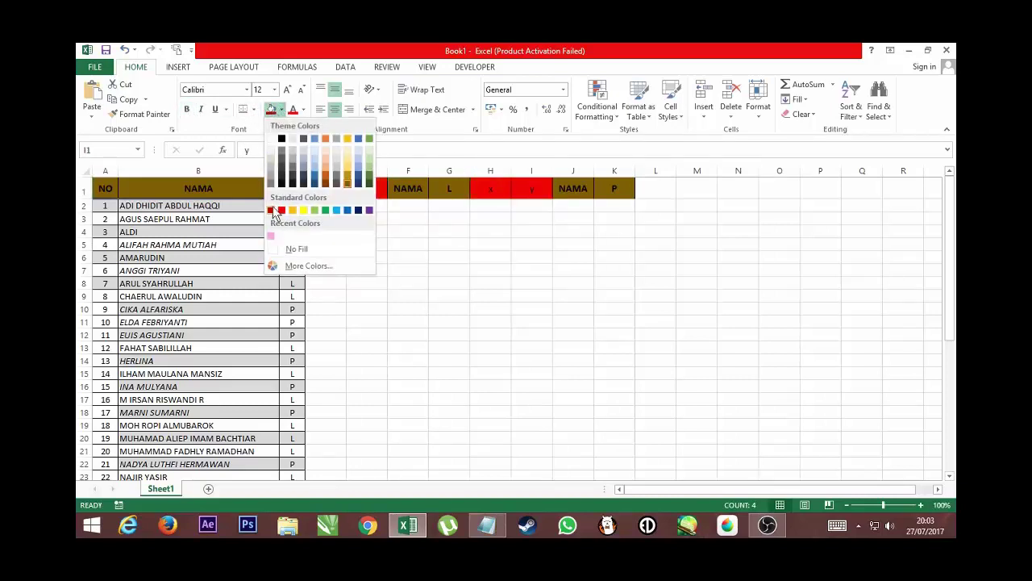
{"action": "left_click", "coordinate": [271, 210]}
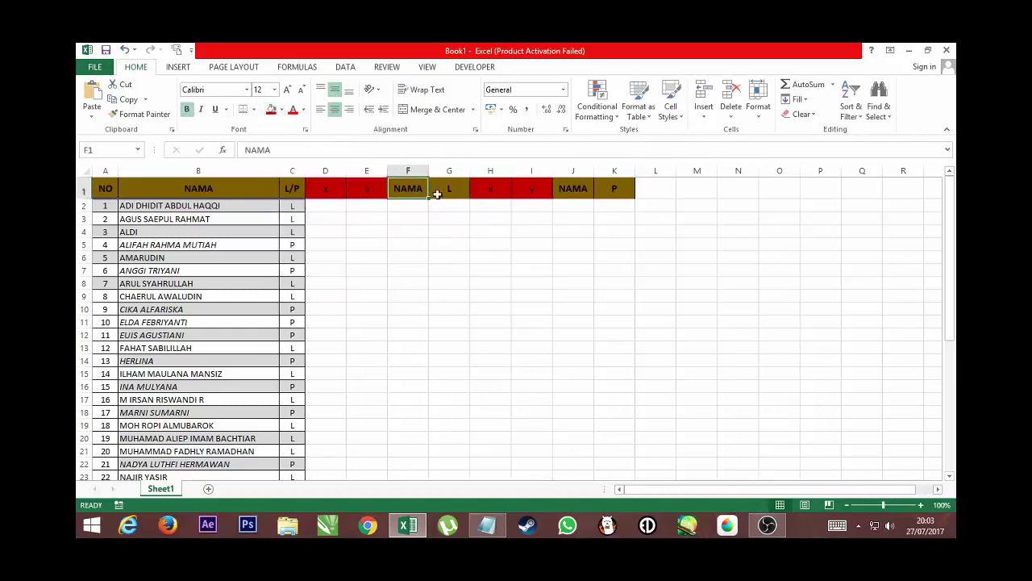
{"action": "left_click_drag", "start_coordinate": [415, 192], "coordinate": [449, 192]}
{"action": "left_click", "coordinate": [281, 110]}
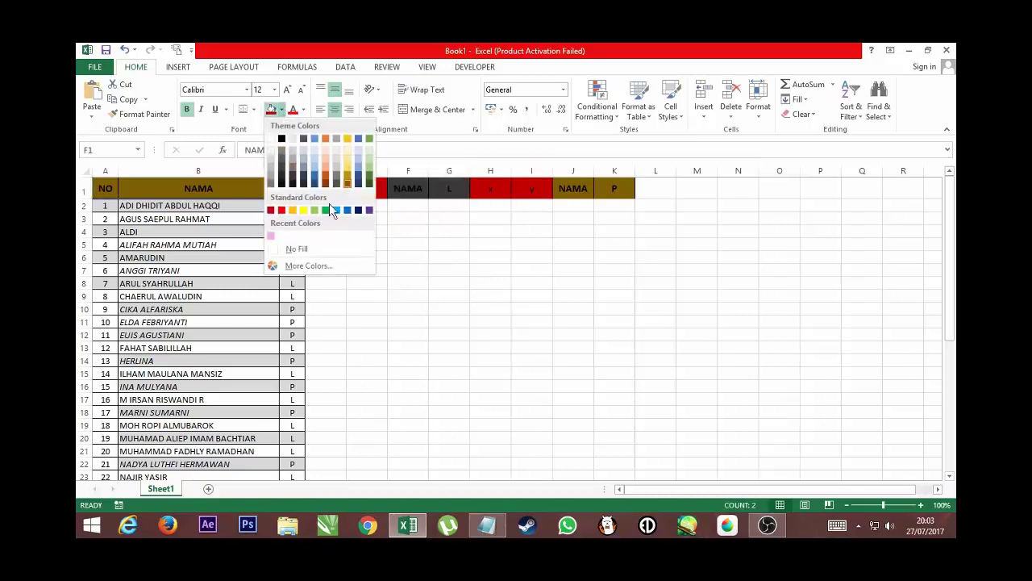
{"action": "left_click", "coordinate": [347, 204]}
{"action": "left_click", "coordinate": [565, 241]}
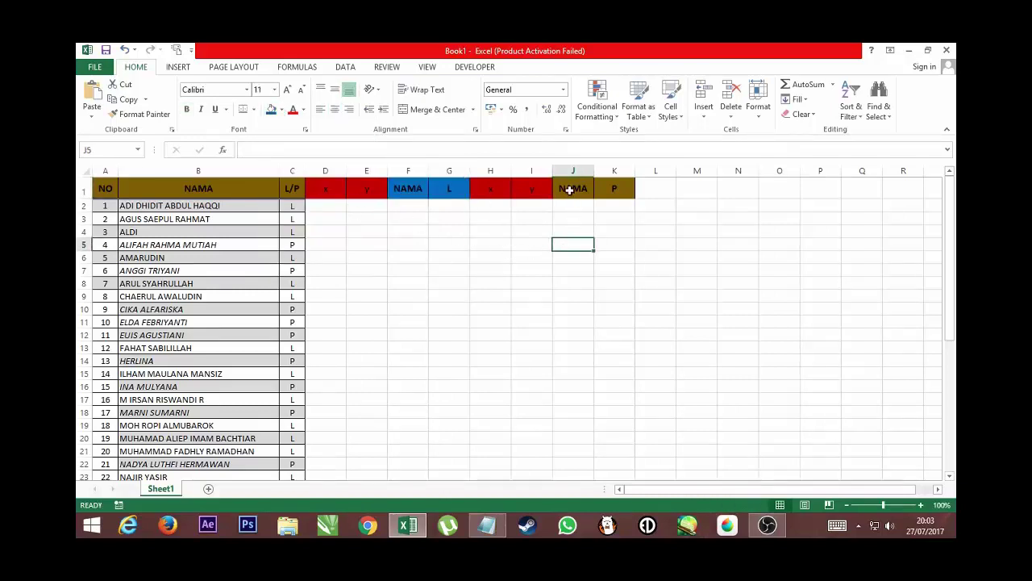
- Fill the second NAMA and P headers pink, then select the x, y and L columns
{"action": "left_click_drag", "start_coordinate": [573, 188], "coordinate": [614, 189]}
{"action": "left_click", "coordinate": [281, 110]}
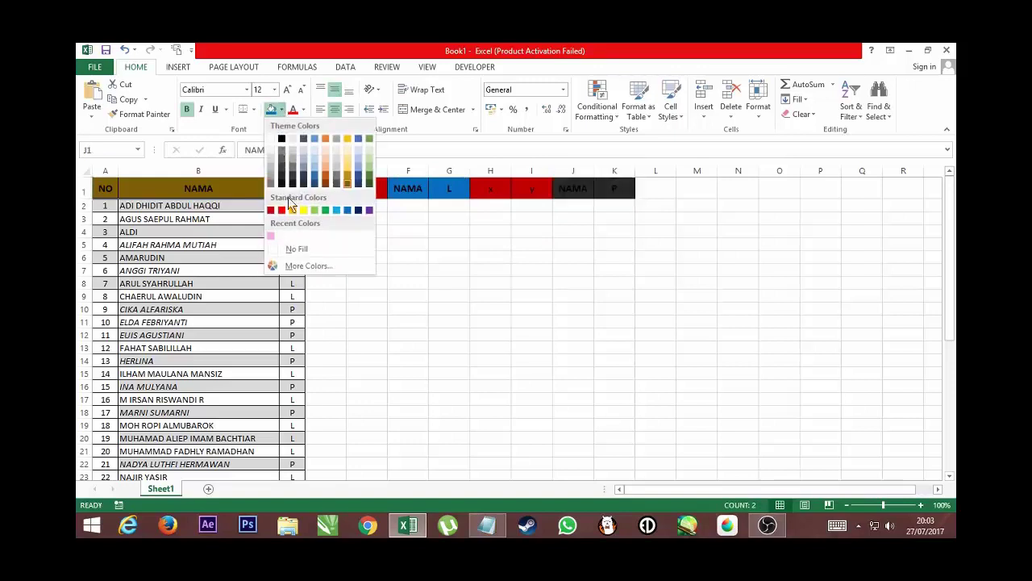
{"action": "left_click", "coordinate": [274, 236]}
{"action": "left_click", "coordinate": [407, 269]}
{"action": "left_click_drag", "start_coordinate": [331, 191], "coordinate": [363, 189]}
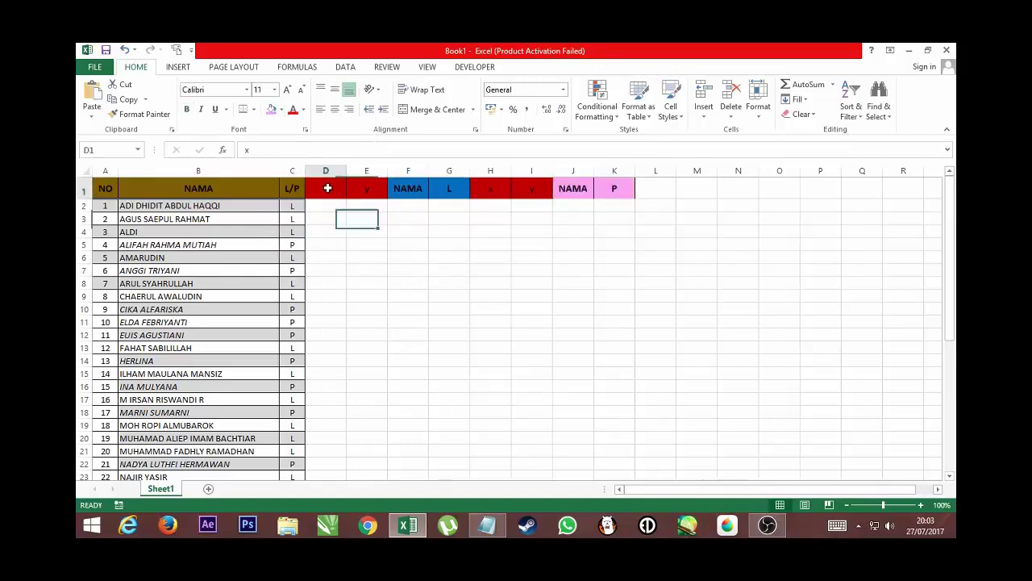
{"action": "left_click", "coordinate": [448, 192], "text": "ctrl"}
{"action": "left_click_drag", "start_coordinate": [499, 193], "coordinate": [531, 192], "text": "ctrl"}
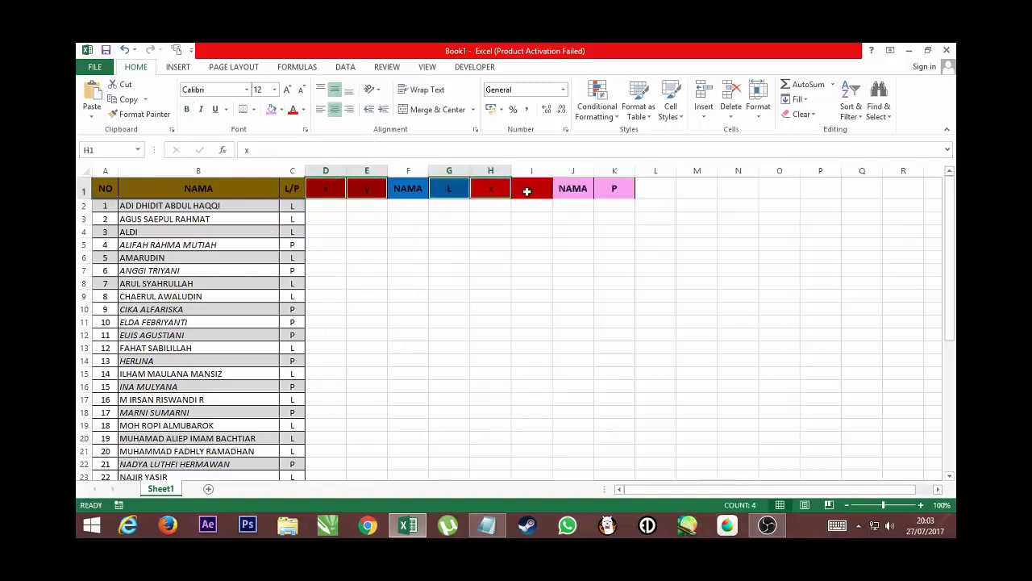
- Set the x, y, L and P columns to width 5
{"action": "left_click", "coordinate": [618, 194], "text": "ctrl"}
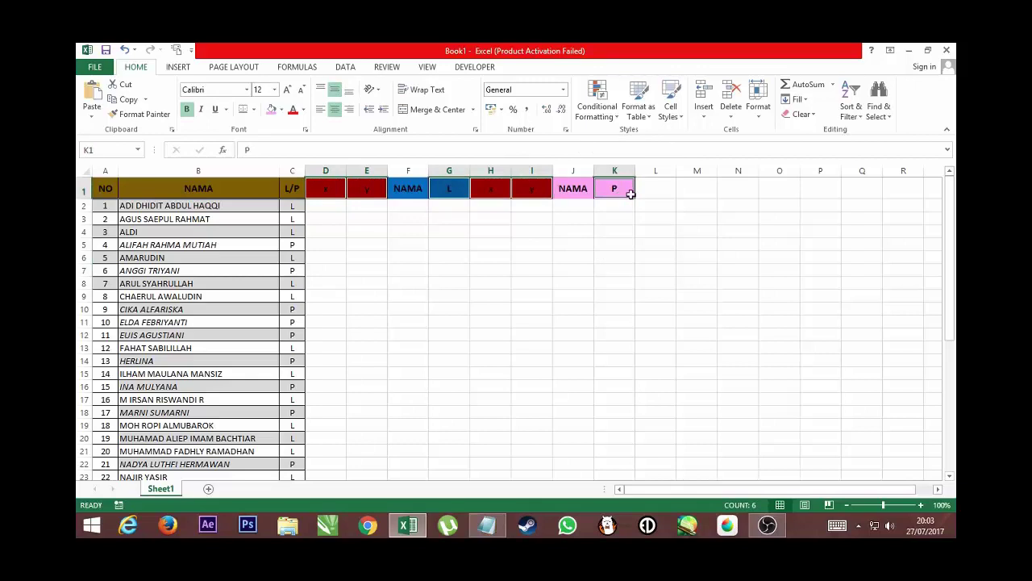
{"action": "left_click", "coordinate": [758, 109]}
{"action": "left_click", "coordinate": [755, 175]}
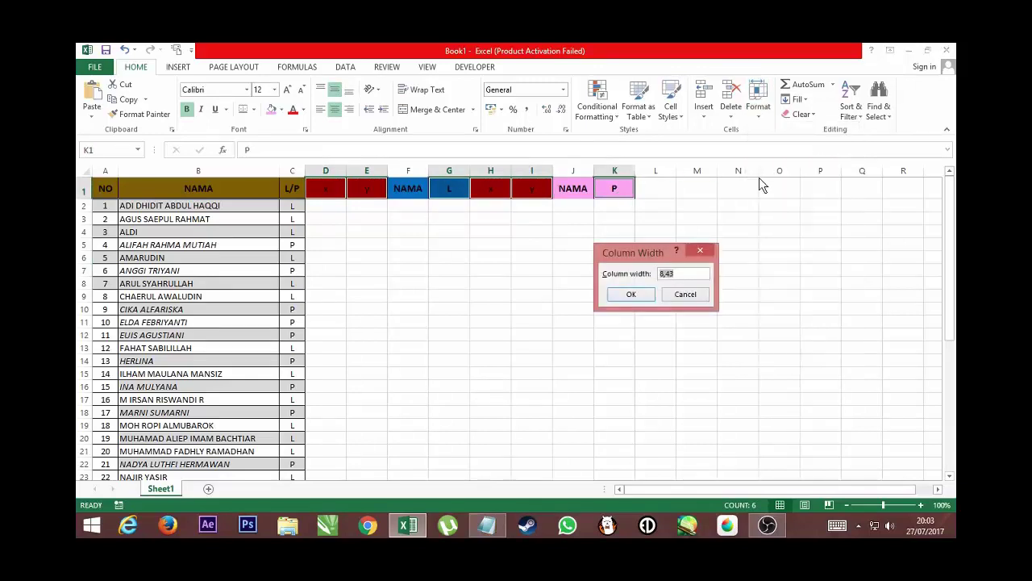
{"action": "key", "text": "Return"}
- Widen both NAMA columns to width 35
{"action": "left_click", "coordinate": [377, 191]}
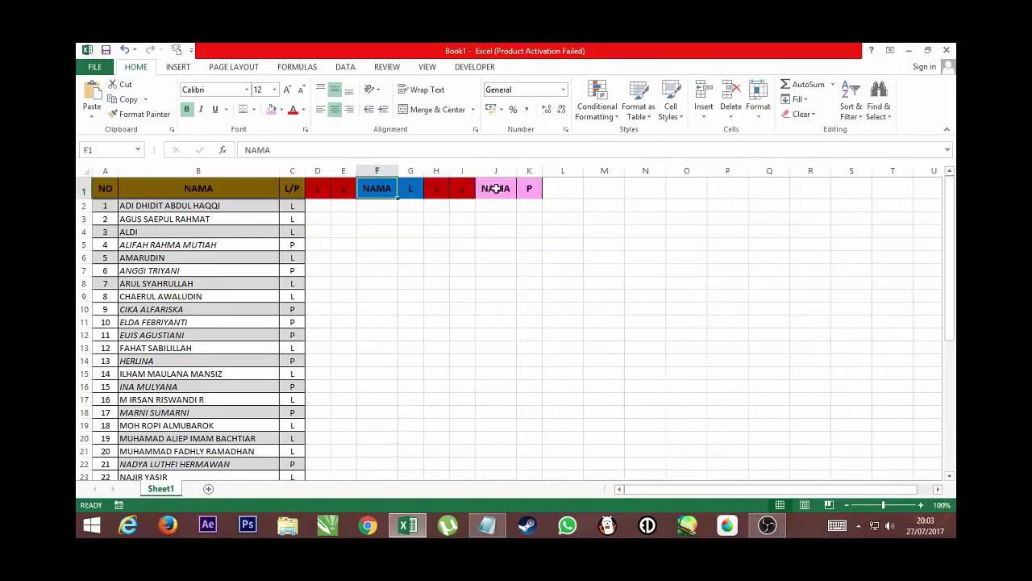
{"action": "left_click", "coordinate": [496, 191], "text": "ctrl"}
{"action": "left_click", "coordinate": [758, 109]}
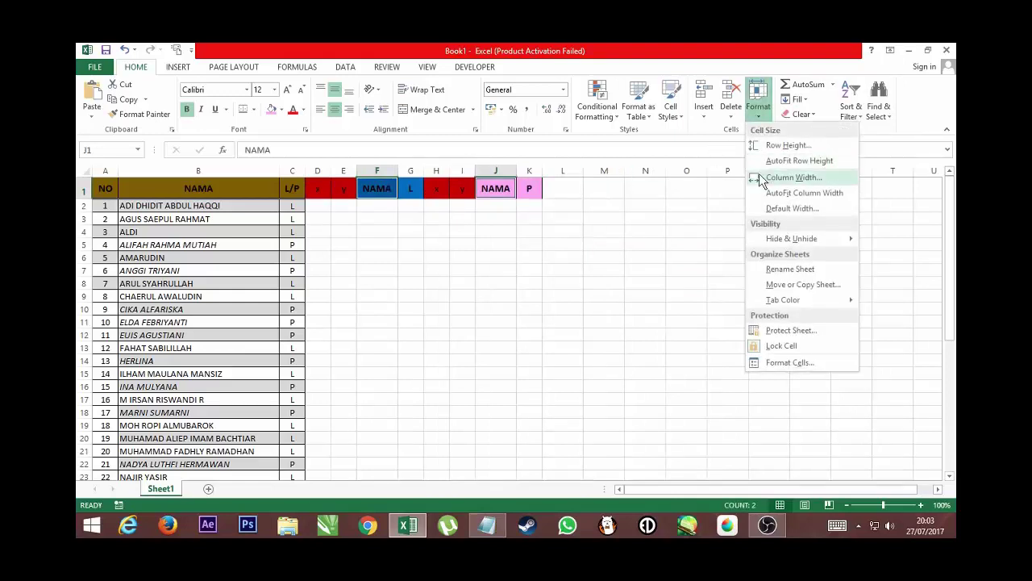
{"action": "left_click", "coordinate": [758, 176]}
{"action": "left_click", "coordinate": [626, 293]}
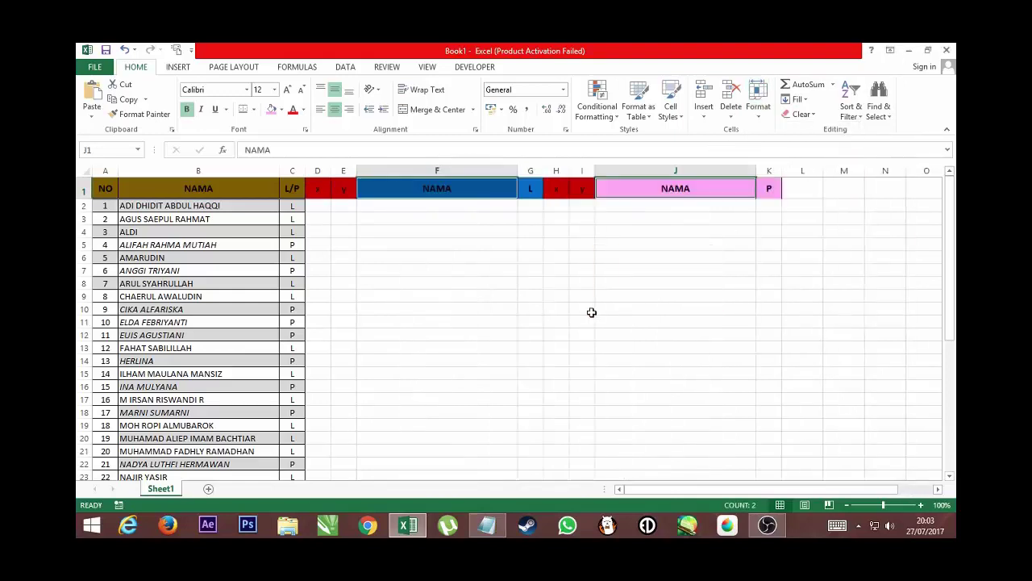
{"action": "left_click", "coordinate": [317, 208]}
- Enter =MATCH($G$1;$C$2:$C$41;0) in D2, which returns 1
{"action": "left_click", "coordinate": [278, 144]}
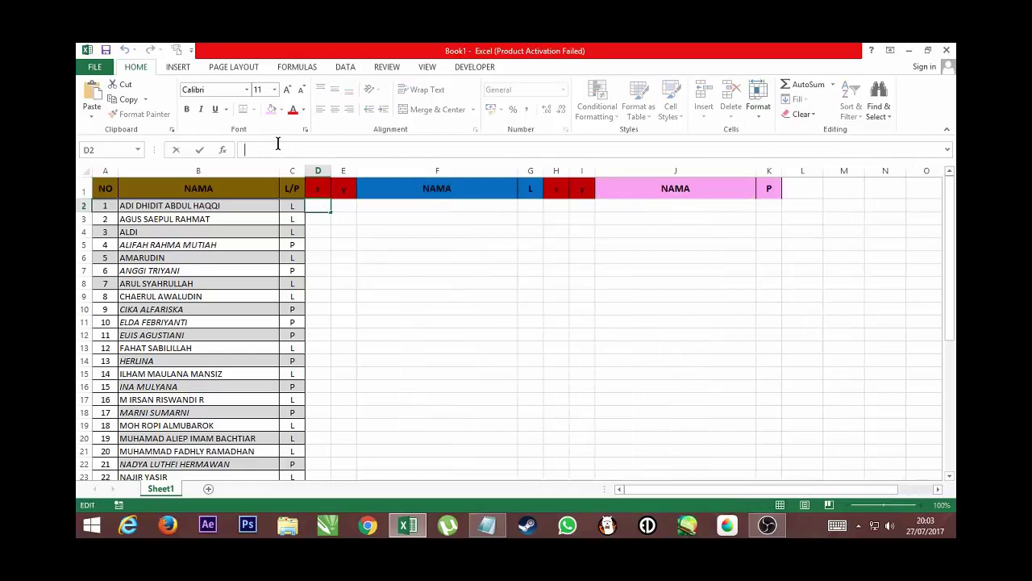
{"action": "type", "text": "=MATC"}
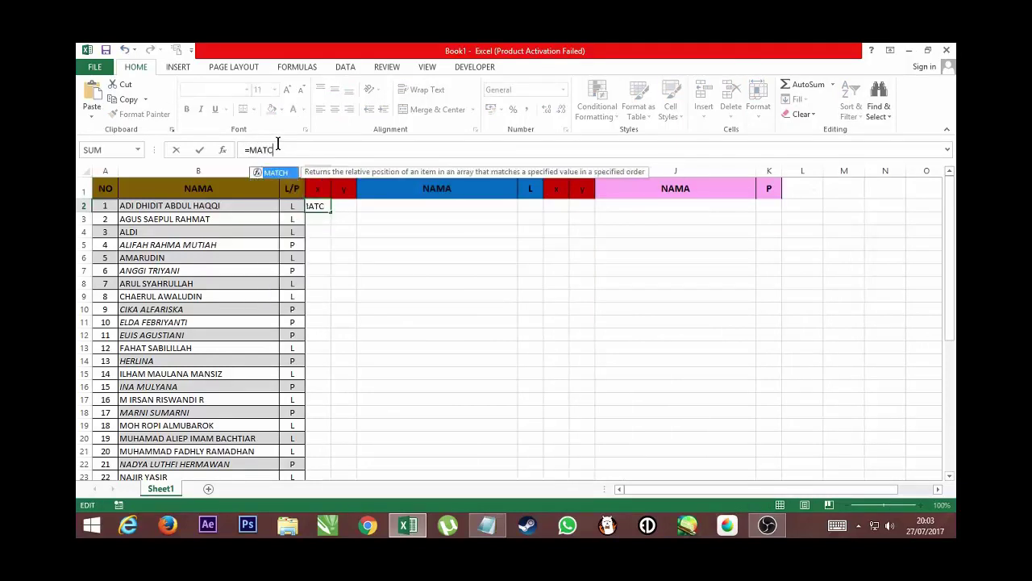
{"action": "type", "text": "H("}
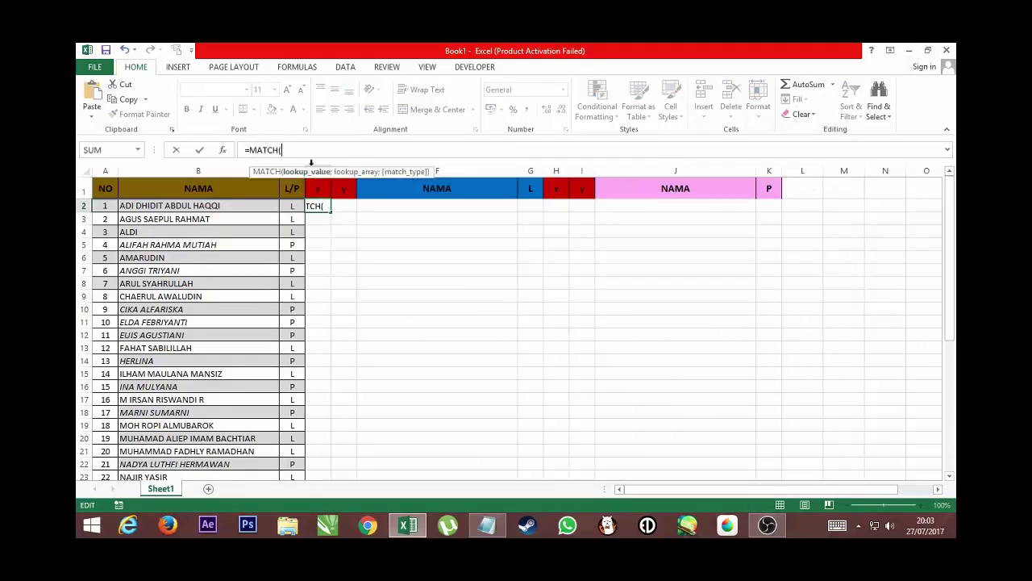
{"action": "left_click", "coordinate": [526, 188]}
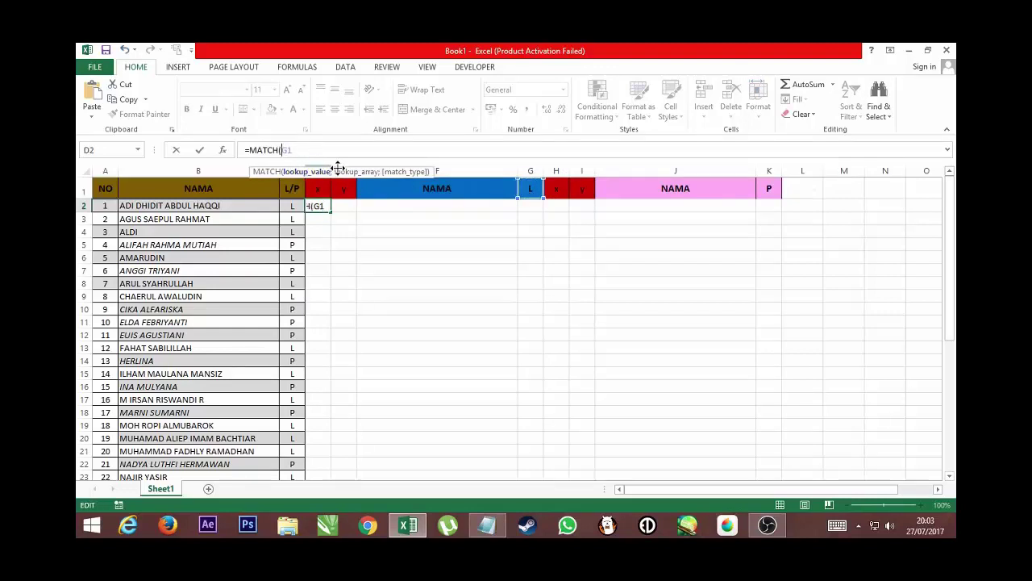
{"action": "left_click", "coordinate": [292, 151]}
{"action": "key", "text": "F4"}
{"action": "key", "text": "F4"}
{"action": "key", "text": "F4"}
{"action": "type", "text": ";"}
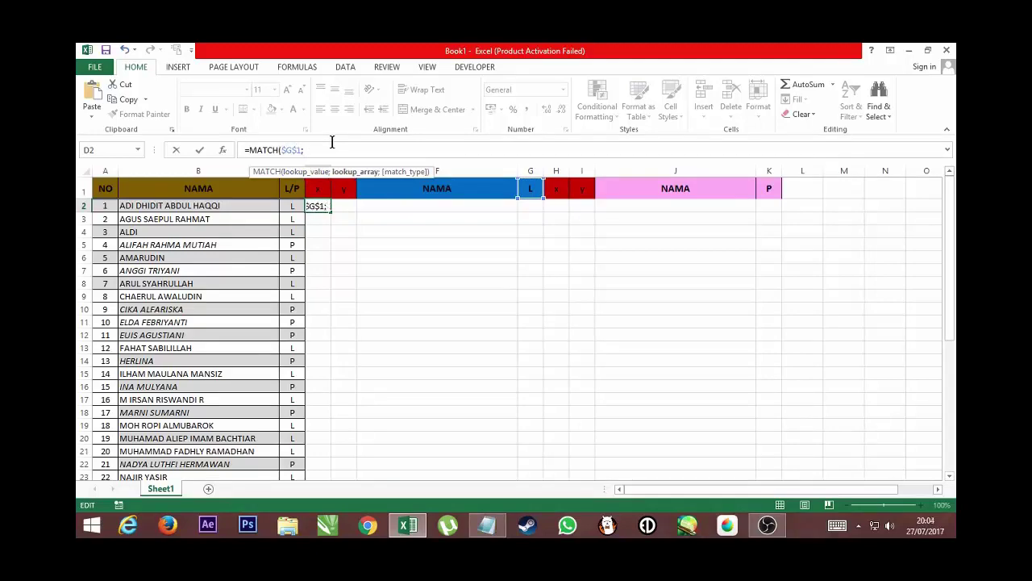
{"action": "mouse_move", "coordinate": [302, 206]}
{"action": "left_mouse_down"}
{"action": "mouse_move", "coordinate": [281, 398]}
{"action": "mouse_move", "coordinate": [294, 468]}
{"action": "mouse_move", "coordinate": [303, 432]}
{"action": "left_mouse_up"}
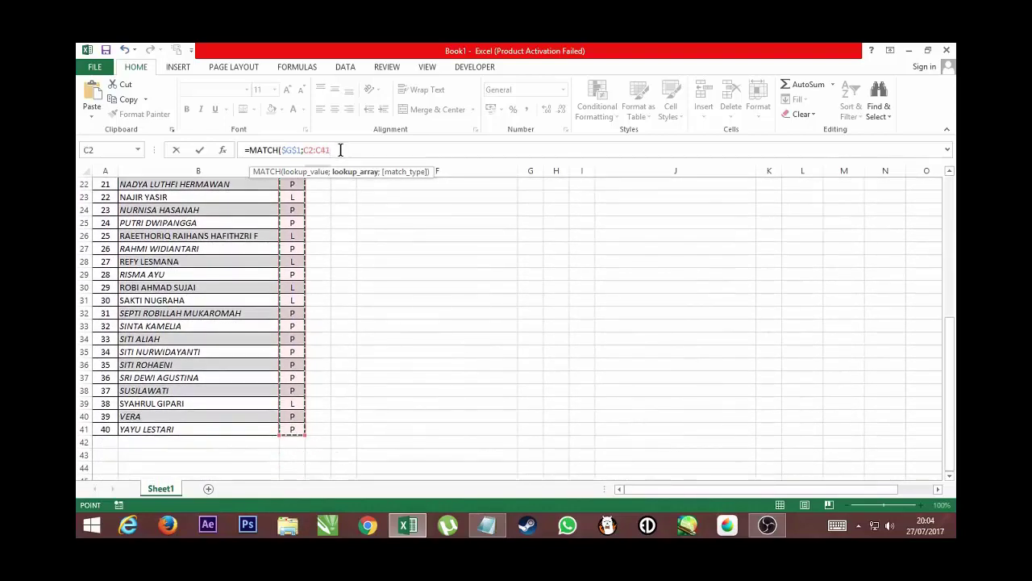
{"action": "type", "text": ";"}
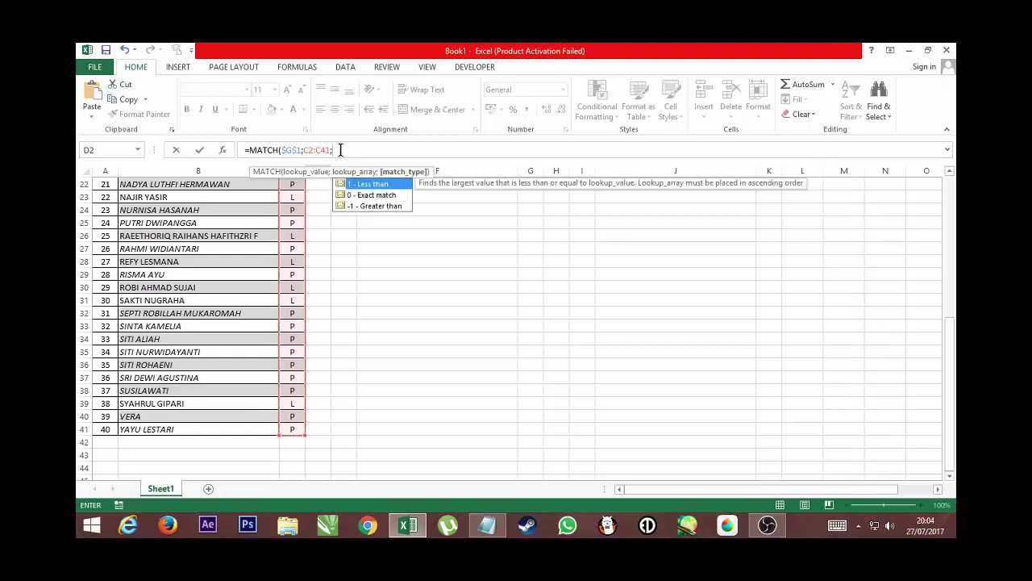
{"action": "type", "text": "0)"}
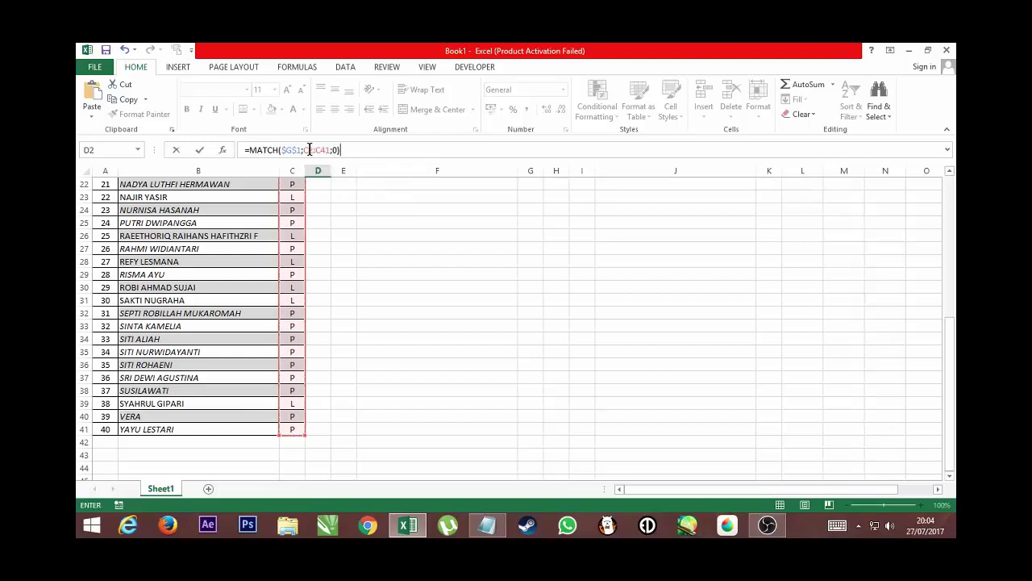
{"action": "left_click", "coordinate": [304, 150]}
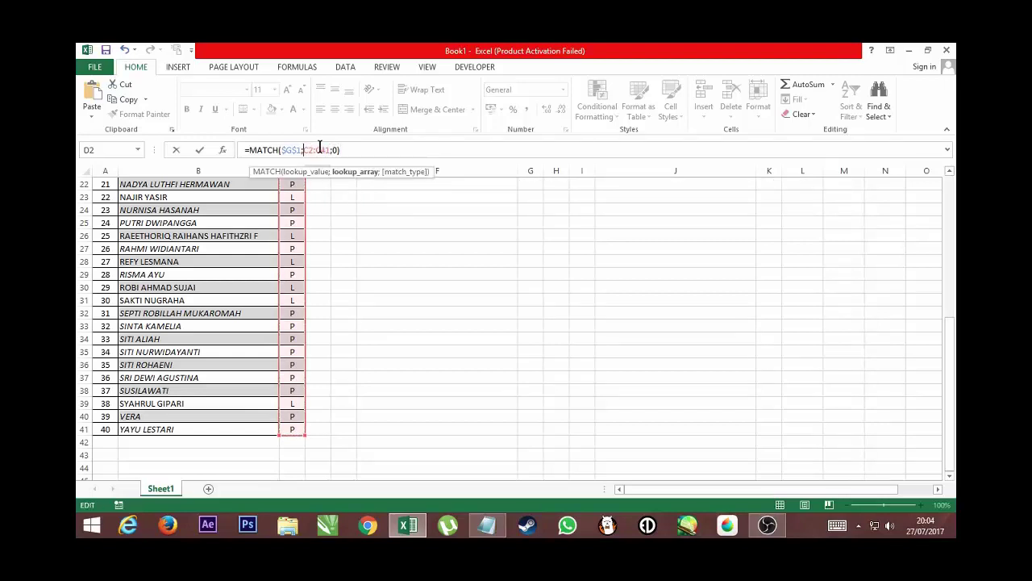
{"action": "type", "text": "$"}
{"action": "key", "text": "Right"}
{"action": "type", "text": "$"}
{"action": "left_click", "coordinate": [326, 150]}
{"action": "type", "text": "$"}
{"action": "key", "text": "Return"}
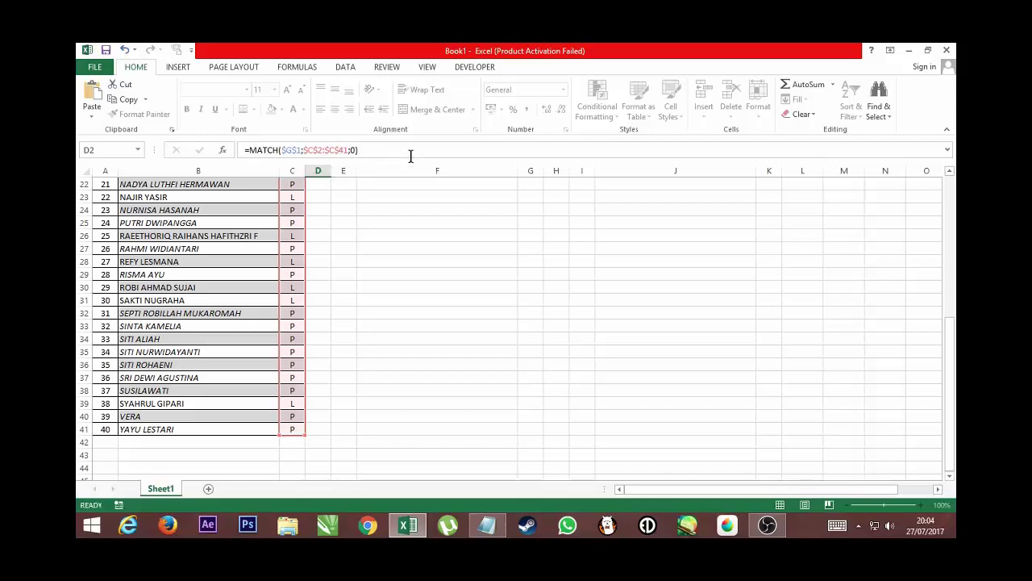
- Make E2 equal D2 with the formula =D2
{"action": "scroll", "coordinate": [396, 242], "scroll_direction": "up", "scroll_amount": 3}
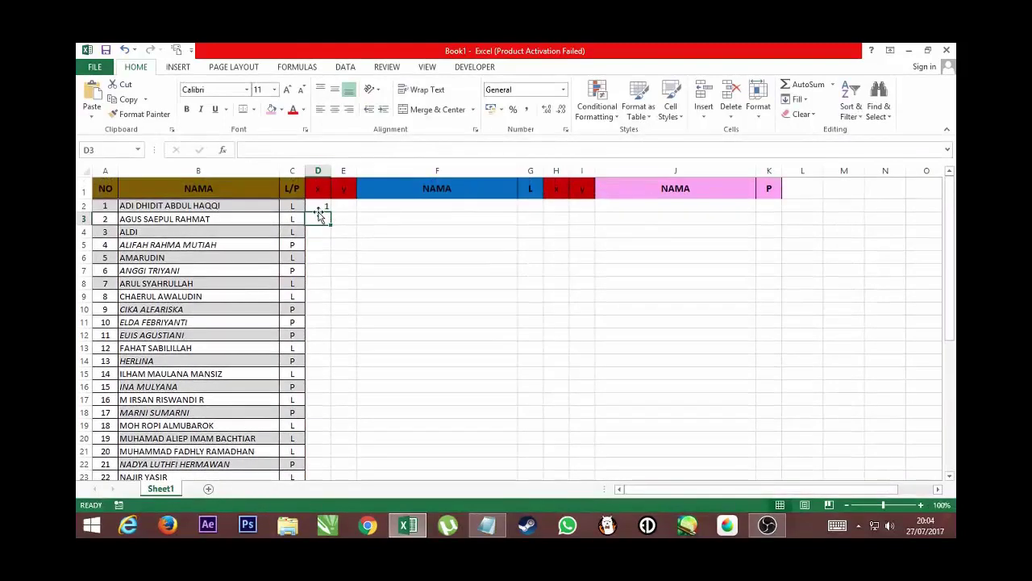
{"action": "left_click", "coordinate": [339, 207]}
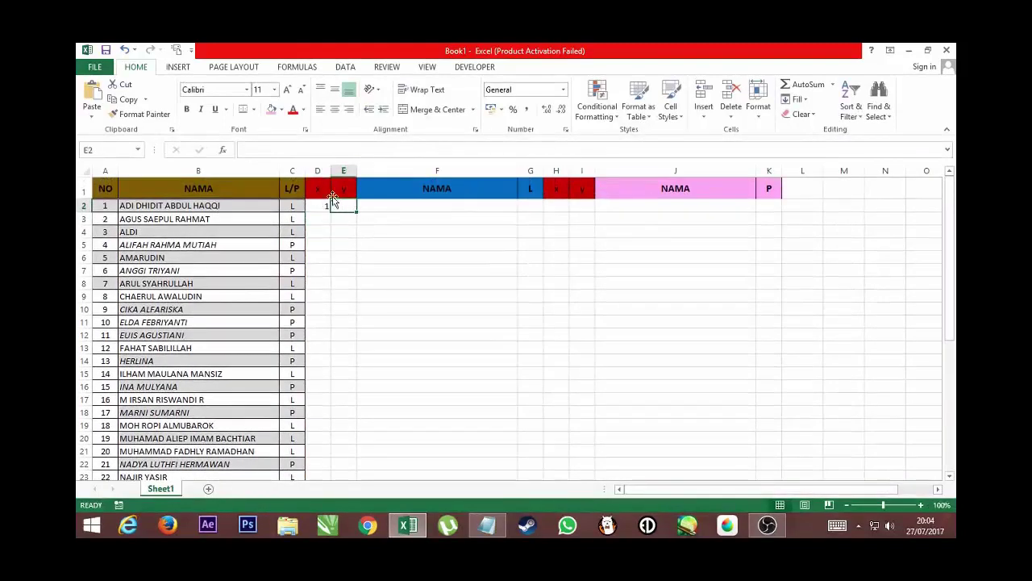
{"action": "left_click", "coordinate": [280, 151]}
{"action": "type", "text": "="}
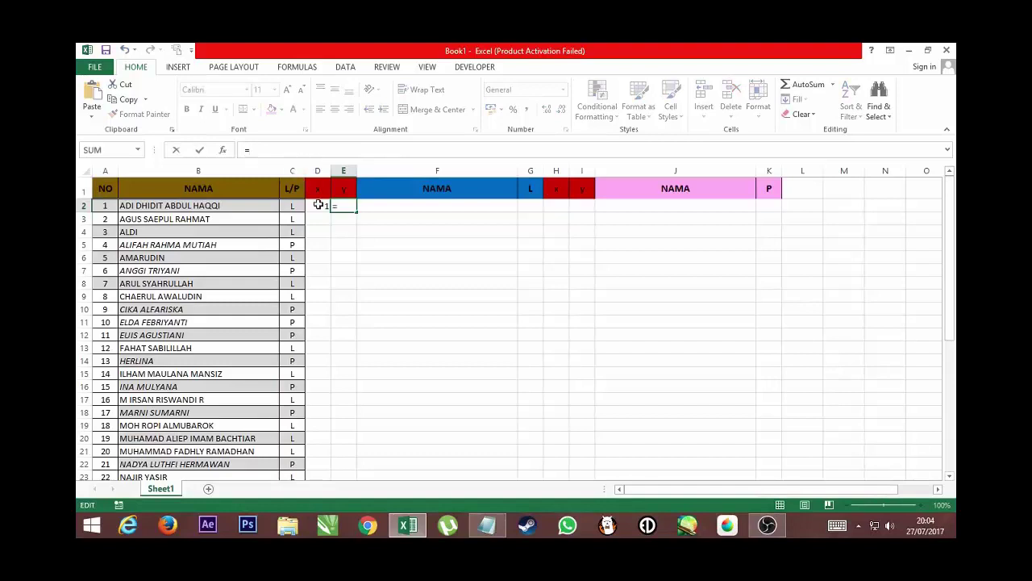
{"action": "left_click", "coordinate": [318, 205]}
{"action": "key", "text": "Return"}
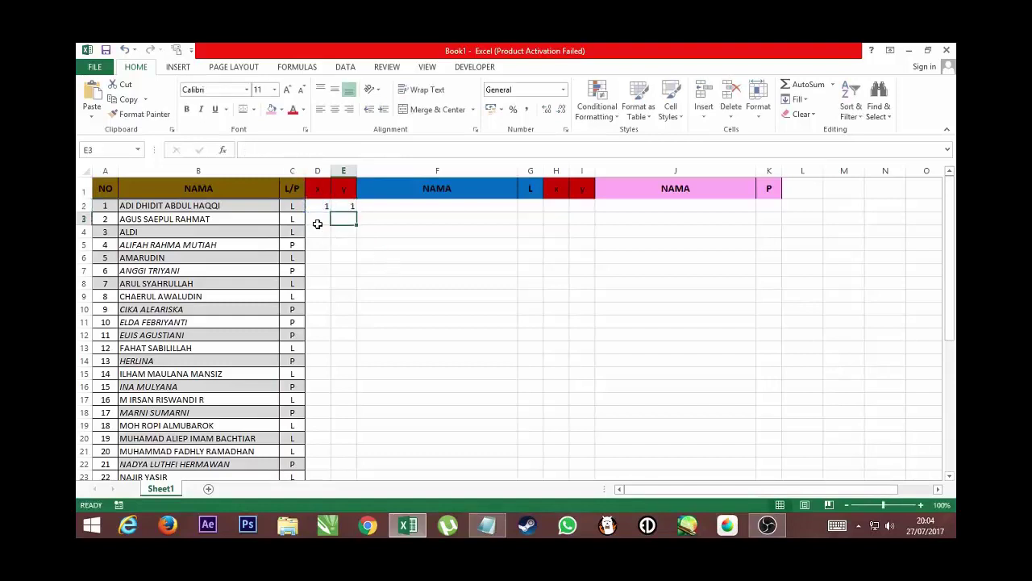
{"action": "left_click", "coordinate": [318, 223]}
- Start D3's formula as =MATCH($G$1;INDEX( using G1 as the lookup value
{"action": "left_click", "coordinate": [261, 152]}
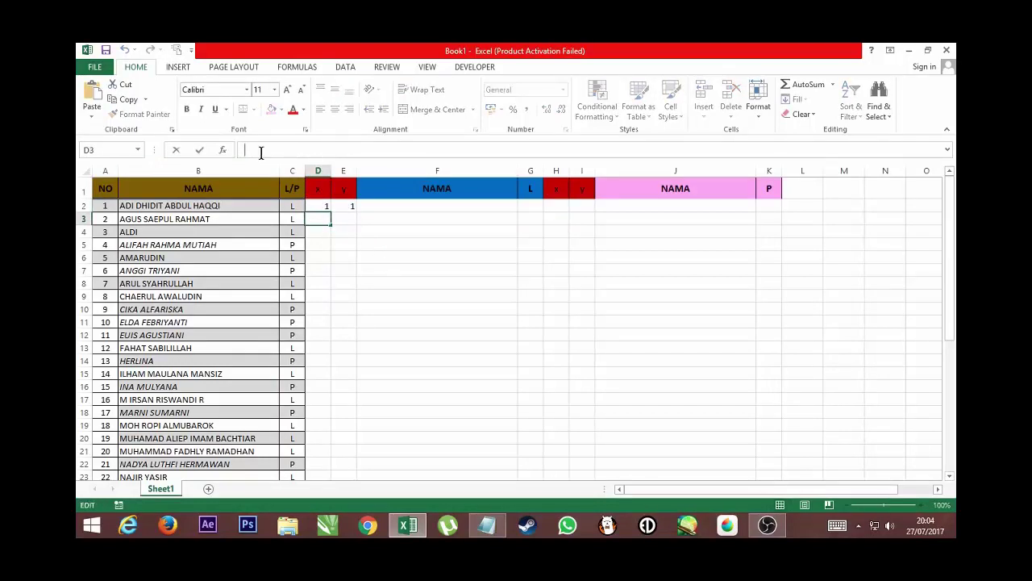
{"action": "type", "text": "=MATCH"}
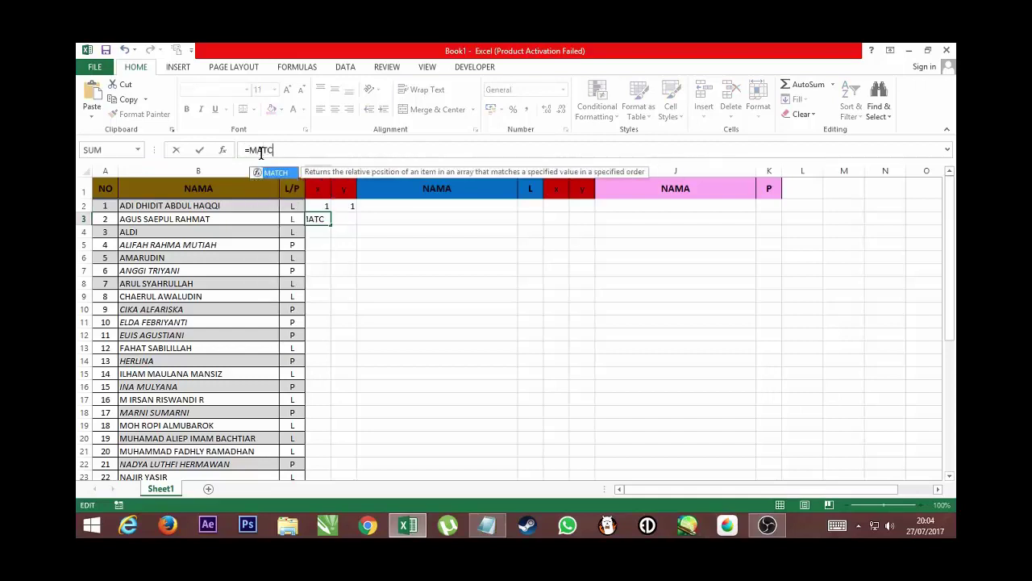
{"action": "type", "text": "("}
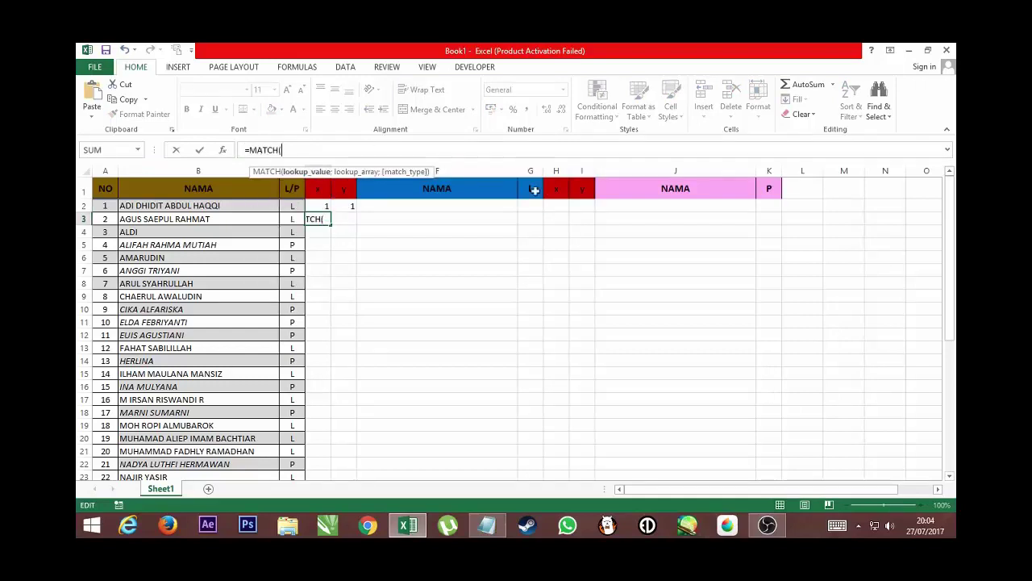
{"action": "left_click", "coordinate": [533, 190]}
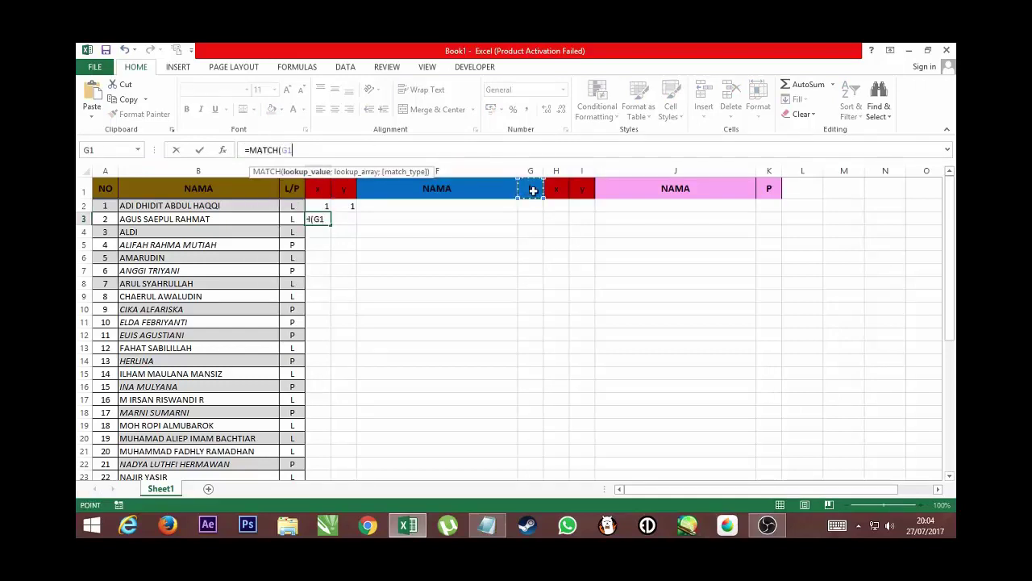
{"action": "left_click", "coordinate": [297, 153]}
{"action": "type", "text": "$1"}
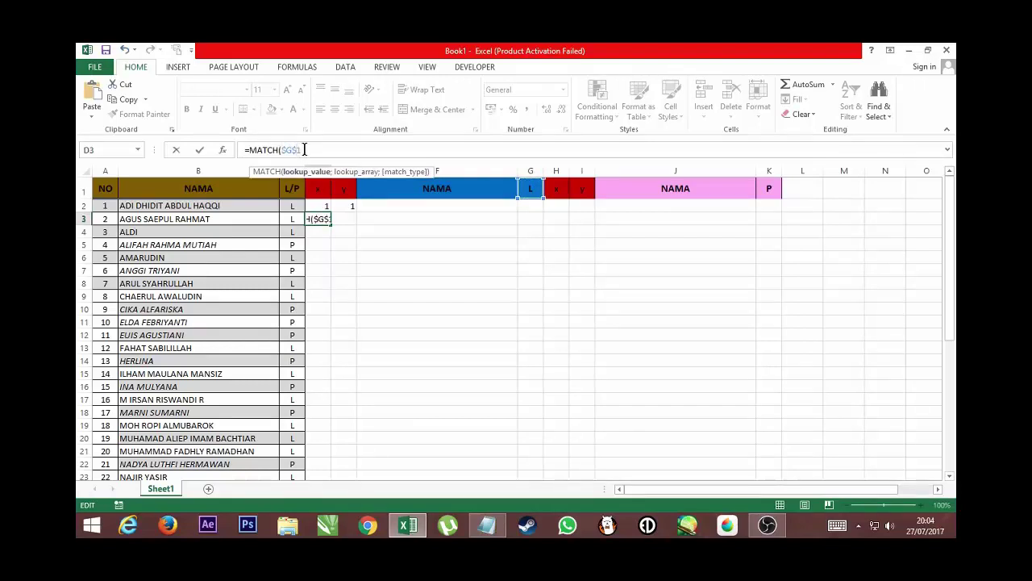
{"action": "type", "text": ";"}
{"action": "type", "text": "IN"}
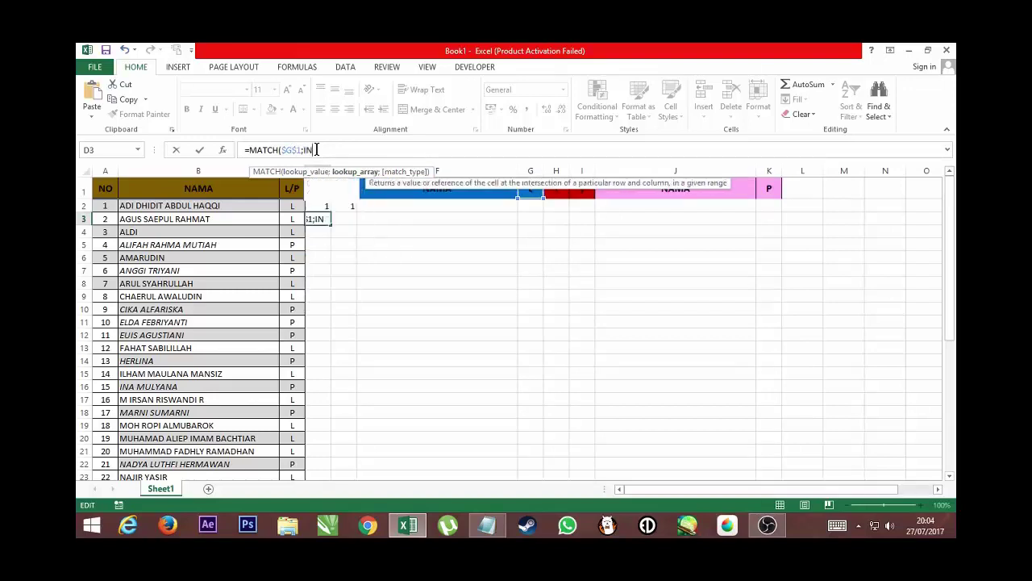
{"action": "type", "text": "DEX("}
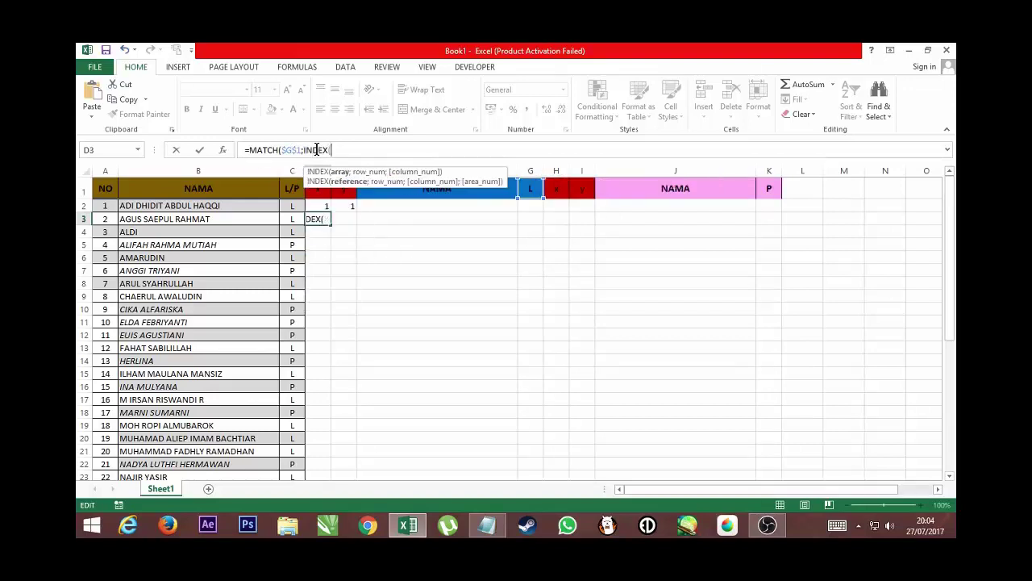
- Add the absolute range $C$2:$C$41 to the INDEX, followed by a semicolon separator
{"action": "left_click", "coordinate": [289, 206]}
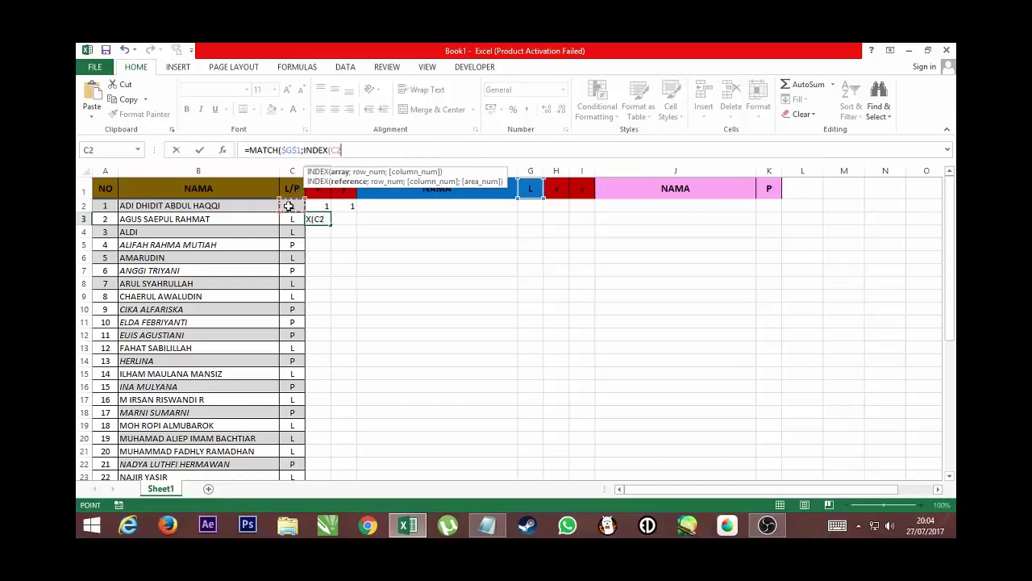
{"action": "left_click_drag", "start_coordinate": [289, 206], "coordinate": [297, 513]}
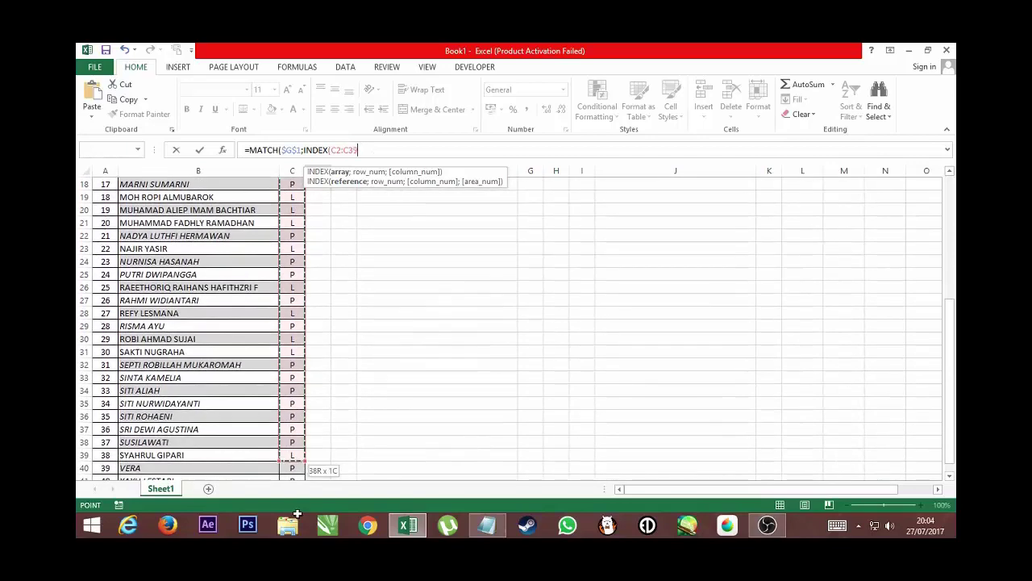
{"action": "left_click_drag", "start_coordinate": [297, 513], "coordinate": [292, 429]}
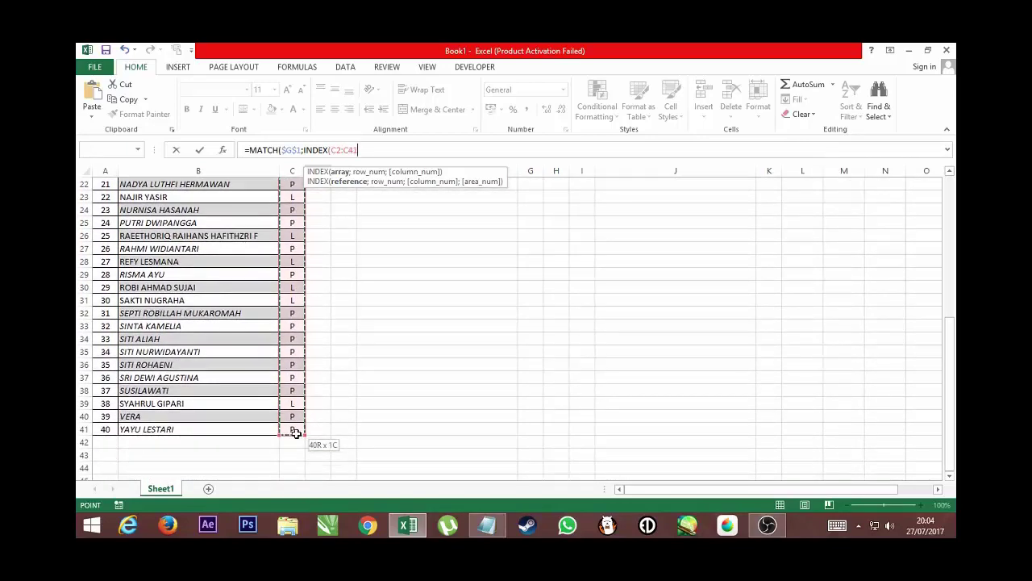
{"action": "left_click", "coordinate": [331, 150]}
{"action": "type", "text": "$C$"}
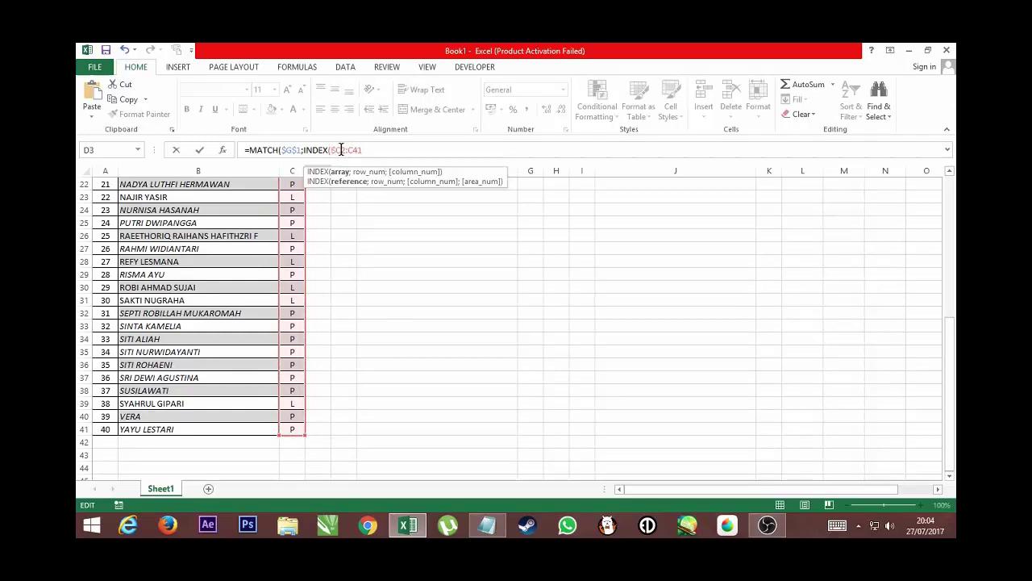
{"action": "left_click", "coordinate": [341, 150]}
{"action": "type", "text": "$"}
{"action": "type", "text": ";"}
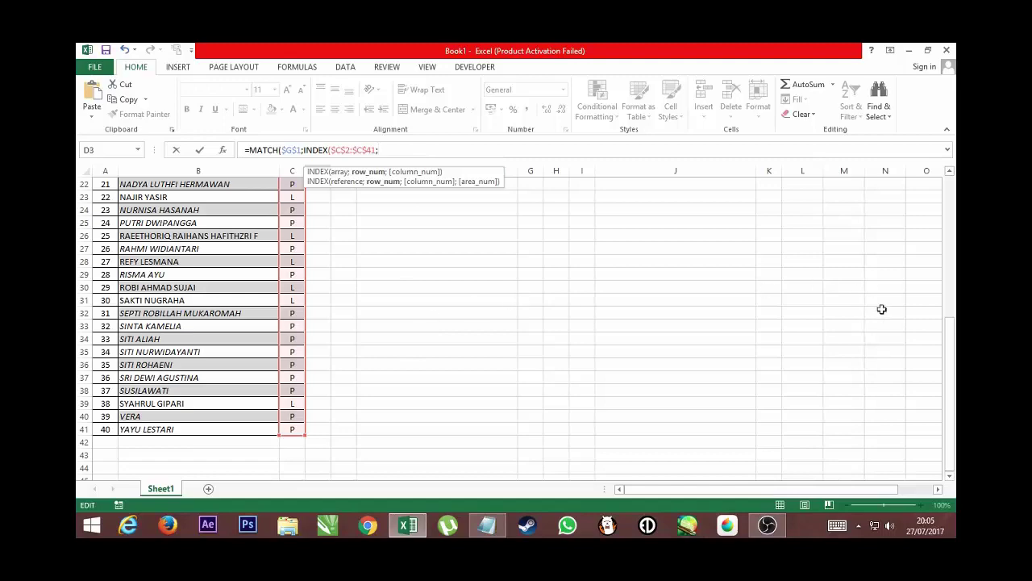
{"action": "left_click_drag", "start_coordinate": [950, 347], "coordinate": [950, 225]}
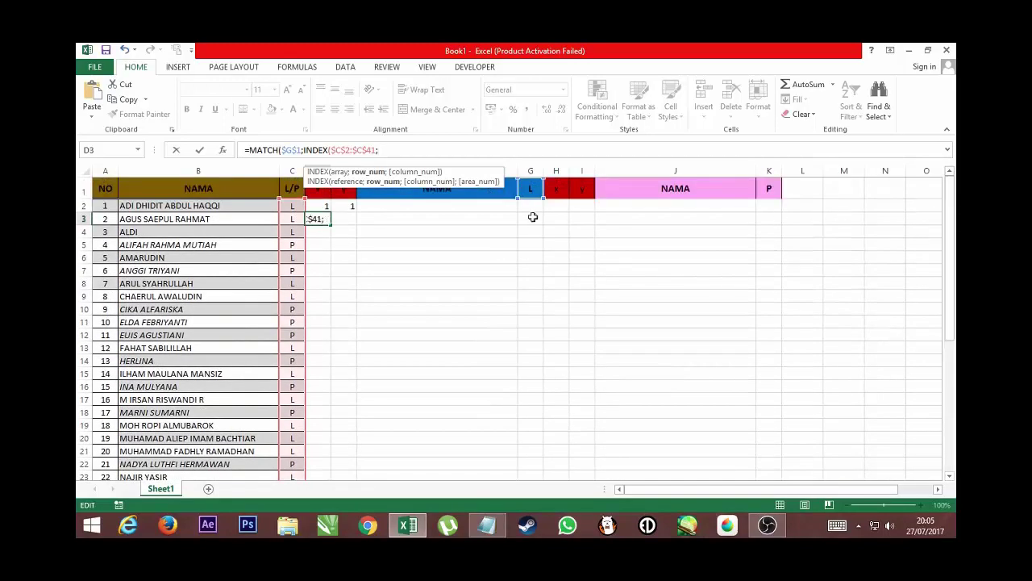
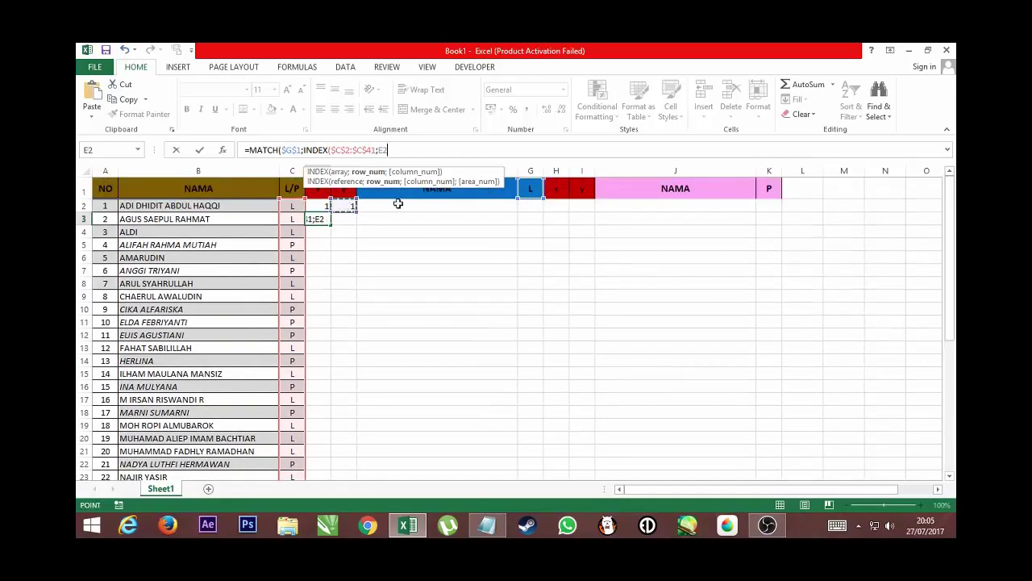
- Complete D3's MATCH formula with E2+1, range ending $C$41 and match type 0, returning 1
{"action": "type", "text": "+1;1);"}
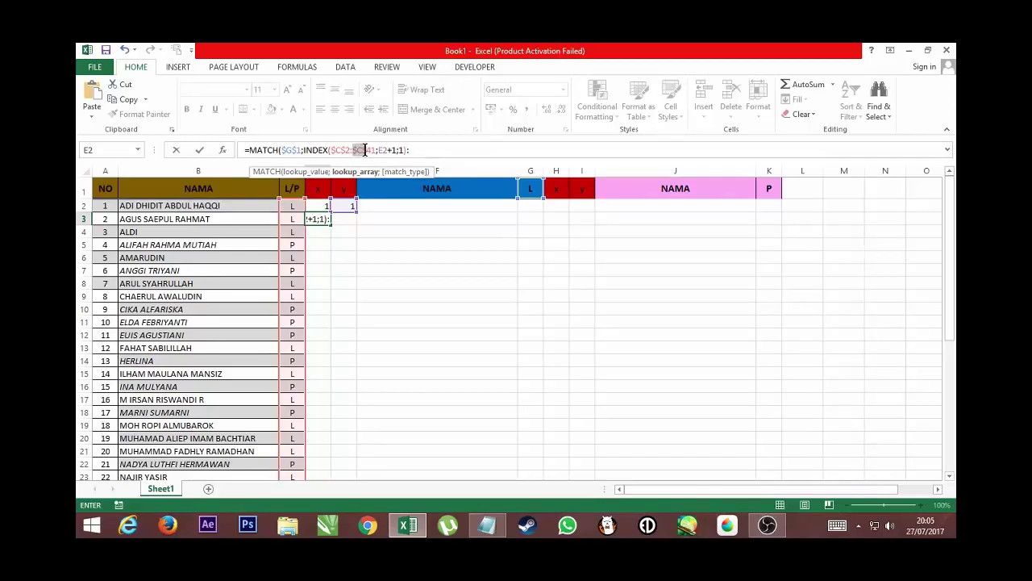
{"action": "left_click", "coordinate": [376, 150]}
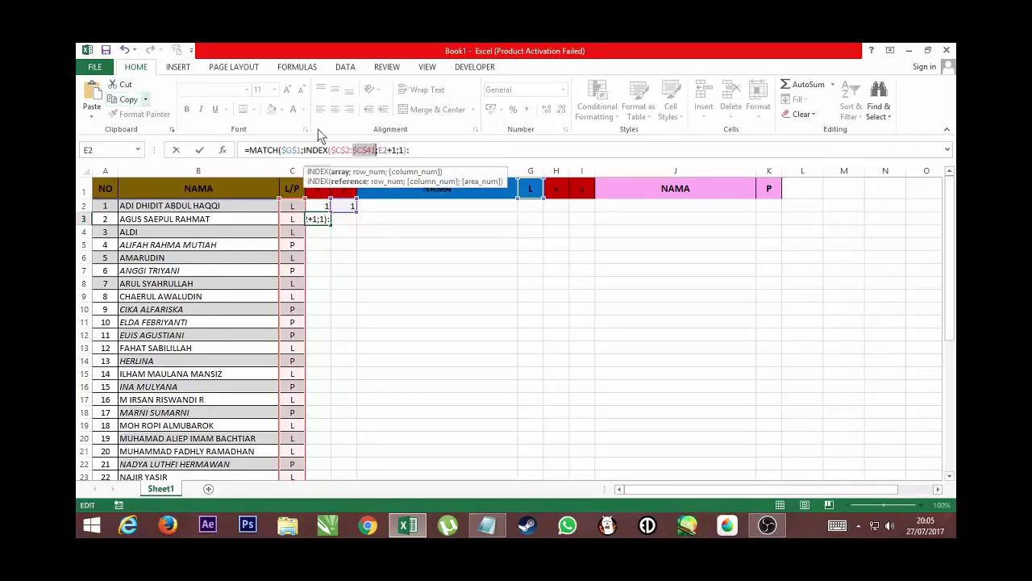
{"action": "left_click", "coordinate": [419, 150]}
{"action": "type", "text": "$C$41"}
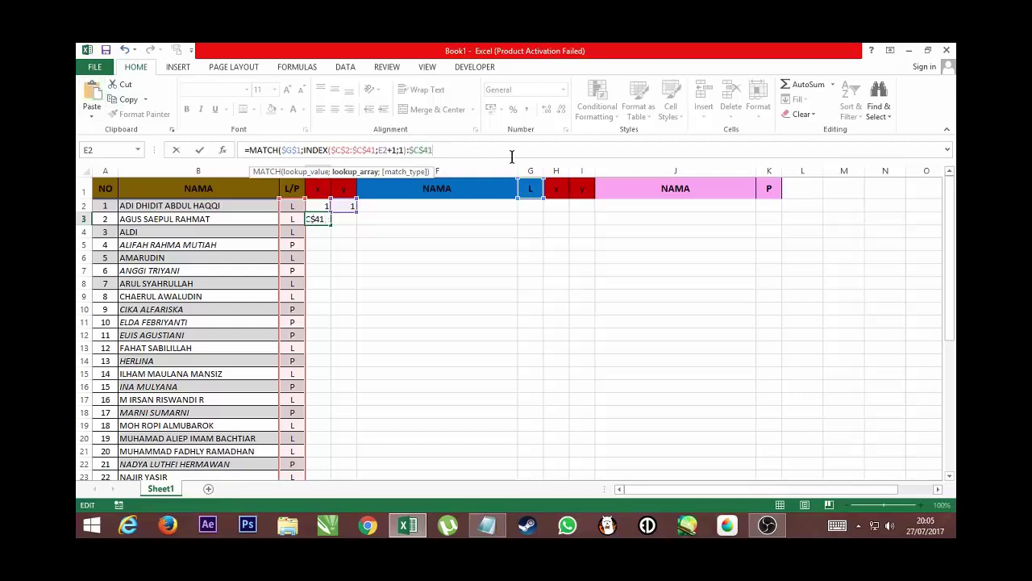
{"action": "type", "text": ";"}
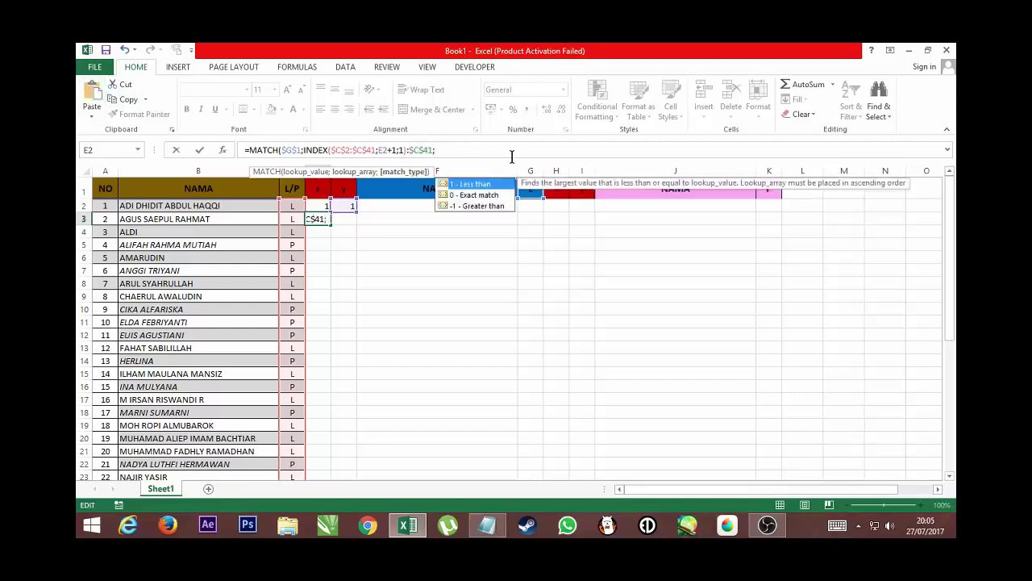
{"action": "type", "text": "0"}
{"action": "type", "text": ")"}
{"action": "key", "text": "Return"}
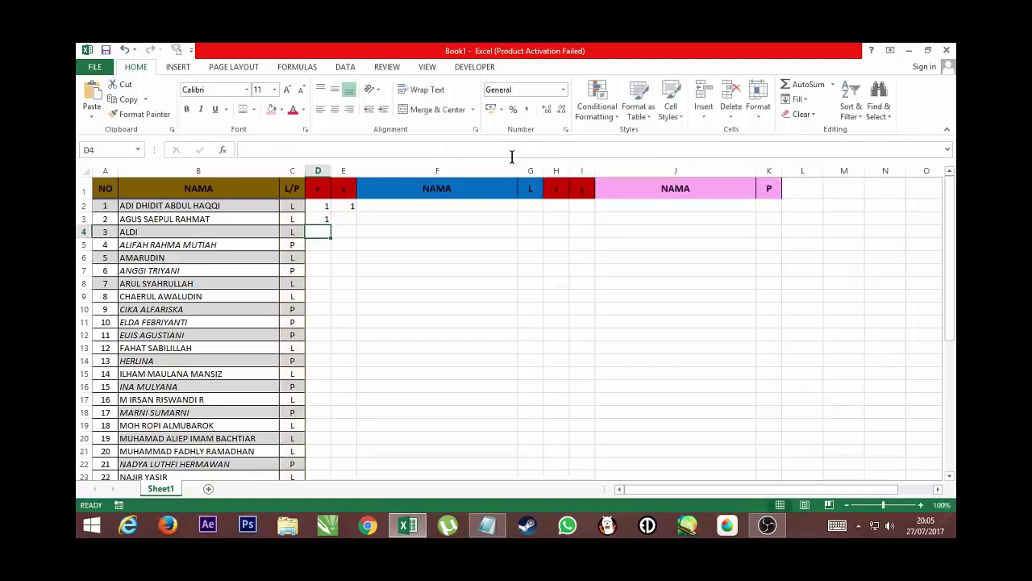
- Fill D3's x formula down column D to row 41
{"action": "left_click", "coordinate": [323, 220]}
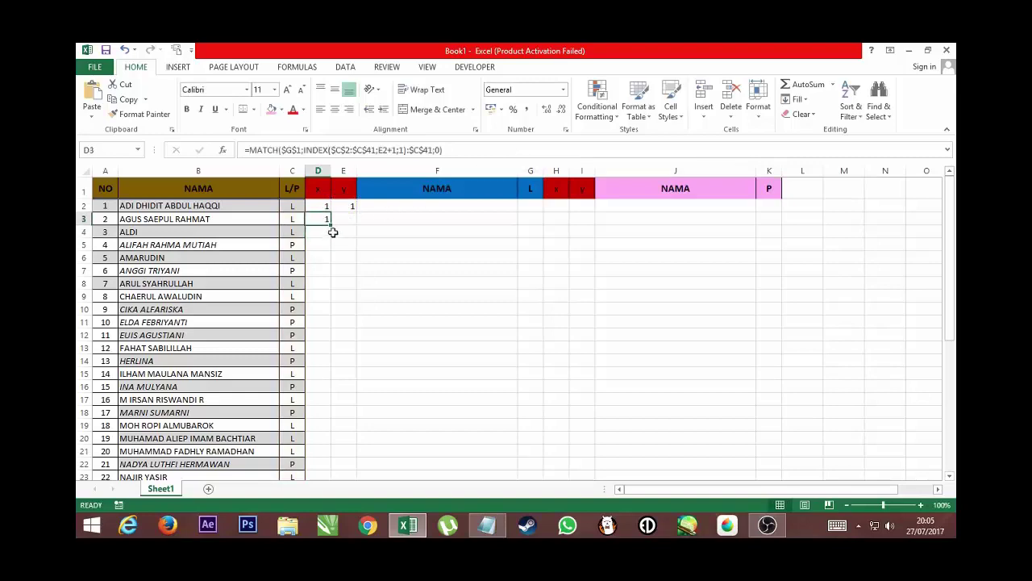
{"action": "mouse_move", "coordinate": [330, 227]}
{"action": "left_mouse_down"}
{"action": "mouse_move", "coordinate": [331, 504]}
{"action": "mouse_move", "coordinate": [341, 422]}
{"action": "left_mouse_up"}
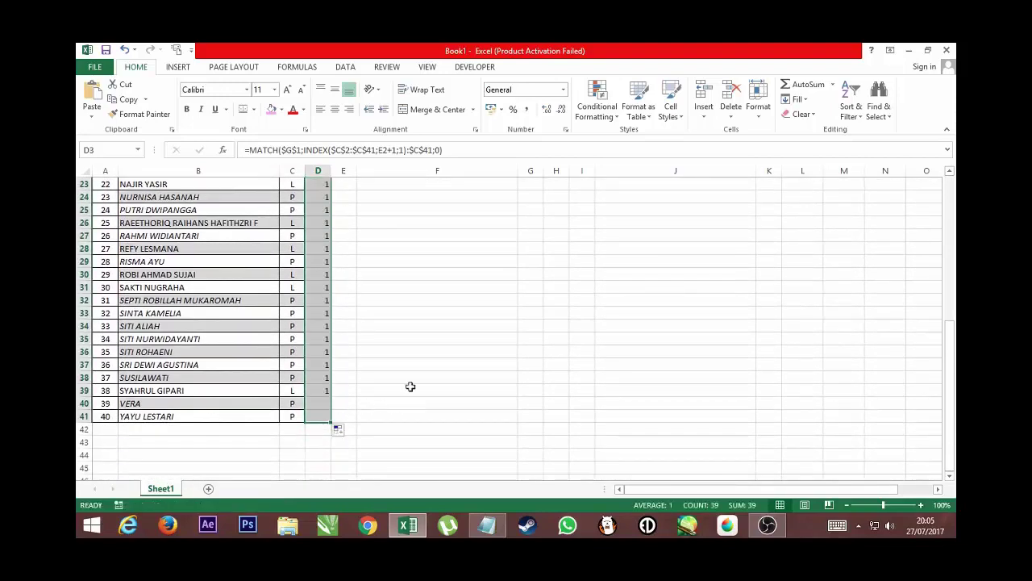
{"action": "scroll", "coordinate": [473, 249], "scroll_direction": "up", "scroll_amount": 4}
{"action": "scroll", "coordinate": [461, 245], "scroll_direction": "up", "scroll_amount": 3}
- Enter the running total =E2+D3 in E3 and fill it down to row 41
{"action": "left_click", "coordinate": [342, 218]}
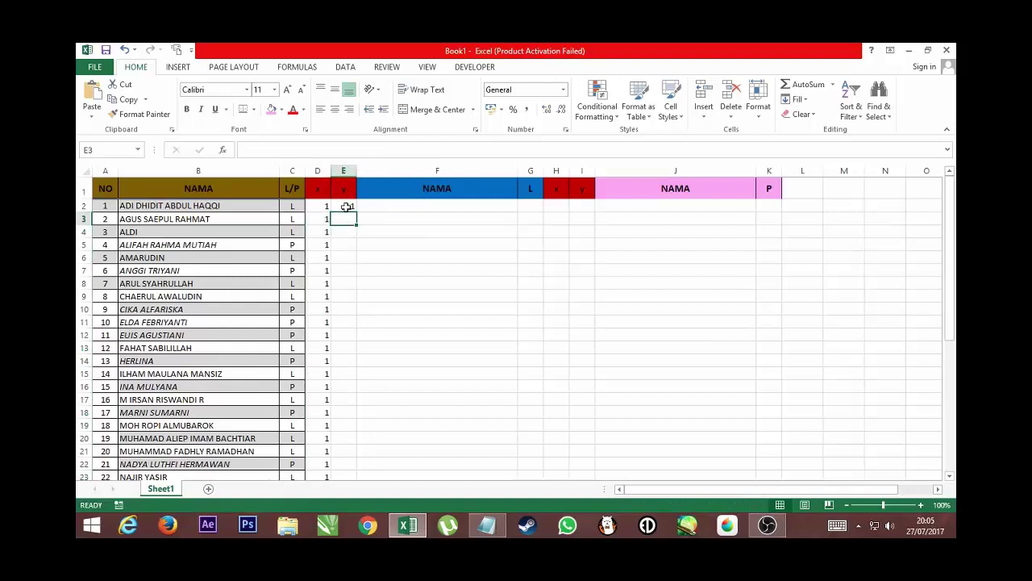
{"action": "left_click", "coordinate": [348, 153]}
{"action": "type", "text": "="}
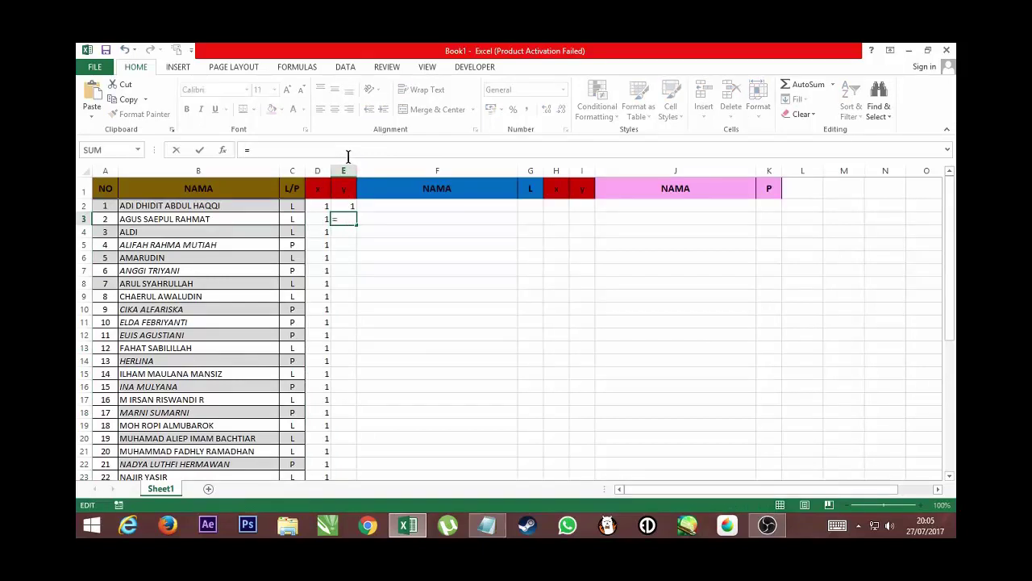
{"action": "type", "text": "E2"}
{"action": "type", "text": "+D3"}
{"action": "key", "text": "Return"}
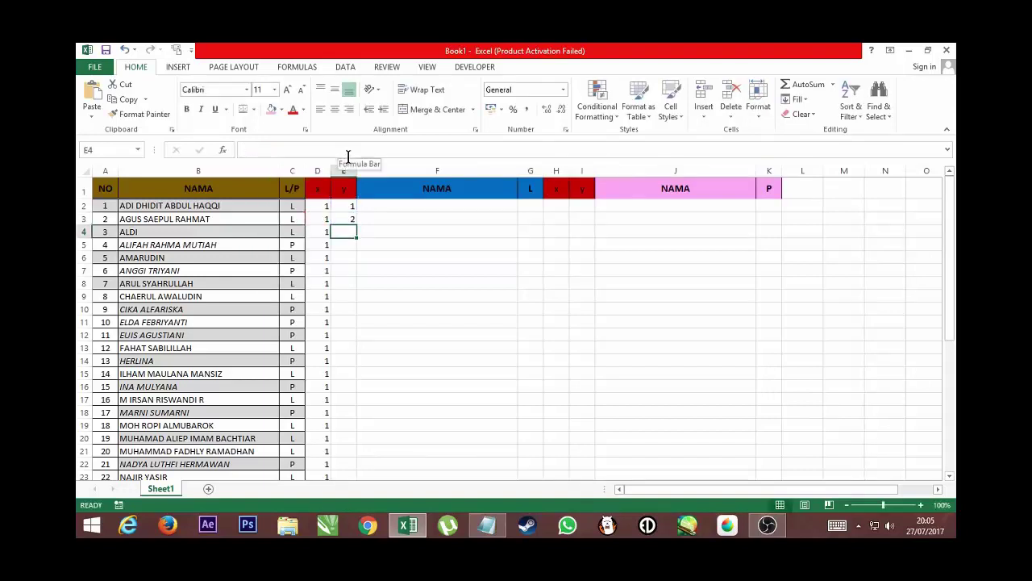
{"action": "left_click", "coordinate": [345, 219]}
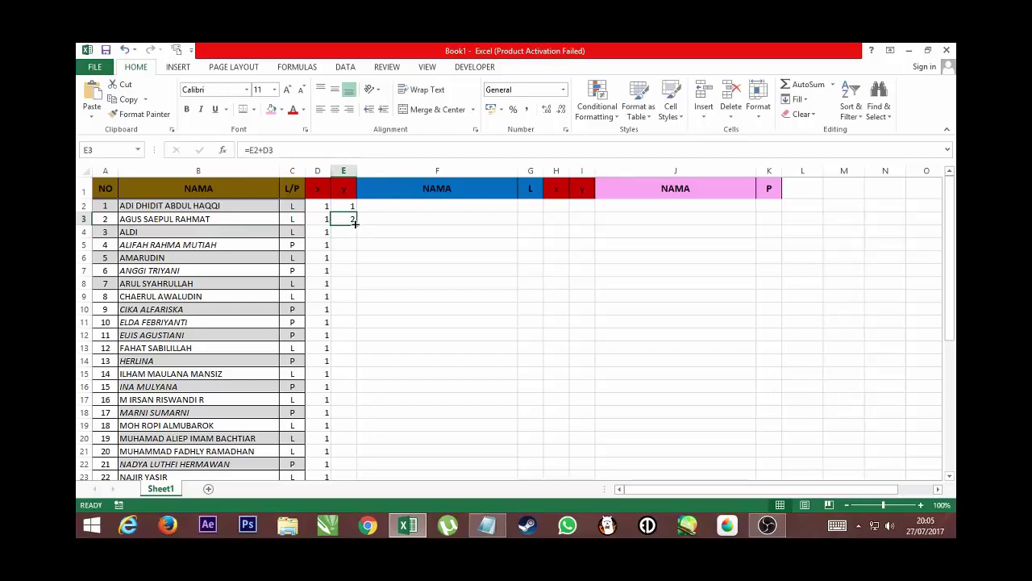
{"action": "left_click_drag", "start_coordinate": [356, 224], "coordinate": [346, 532]}
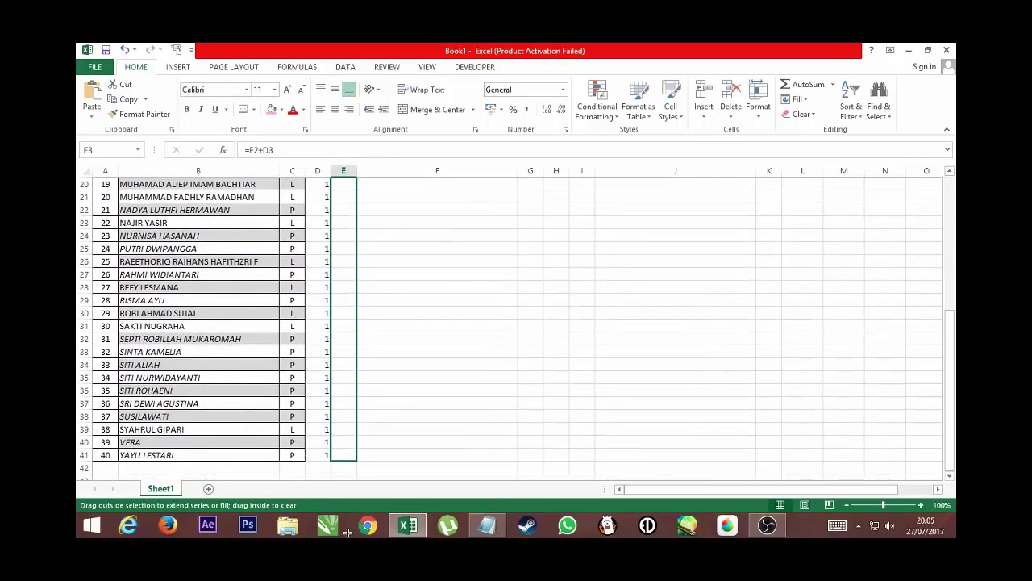
{"action": "left_click_drag", "start_coordinate": [347, 532], "coordinate": [355, 431]}
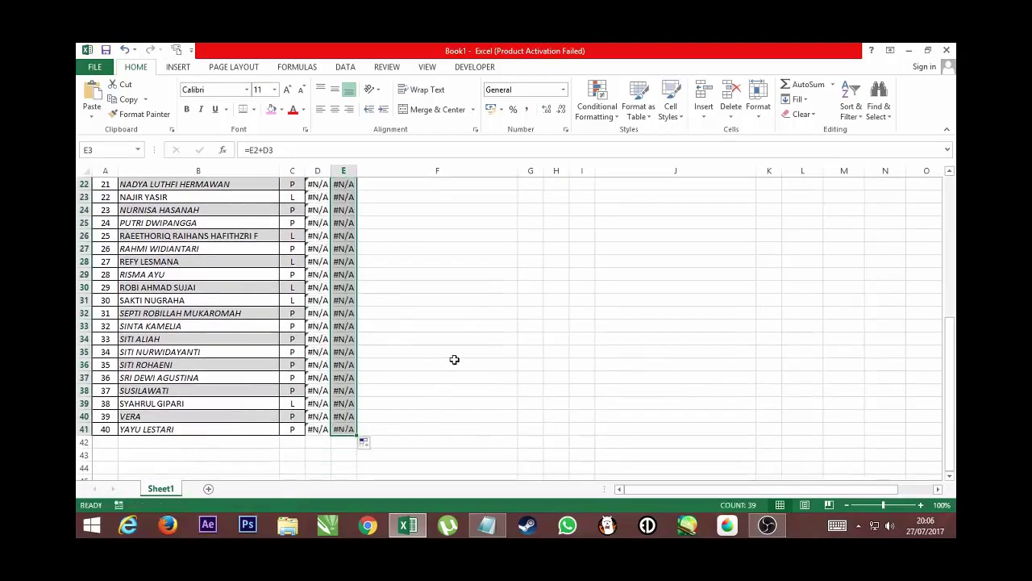
{"action": "scroll", "coordinate": [488, 303], "scroll_direction": "up", "scroll_amount": 6}
{"action": "scroll", "coordinate": [488, 304], "scroll_direction": "up", "scroll_amount": 1}
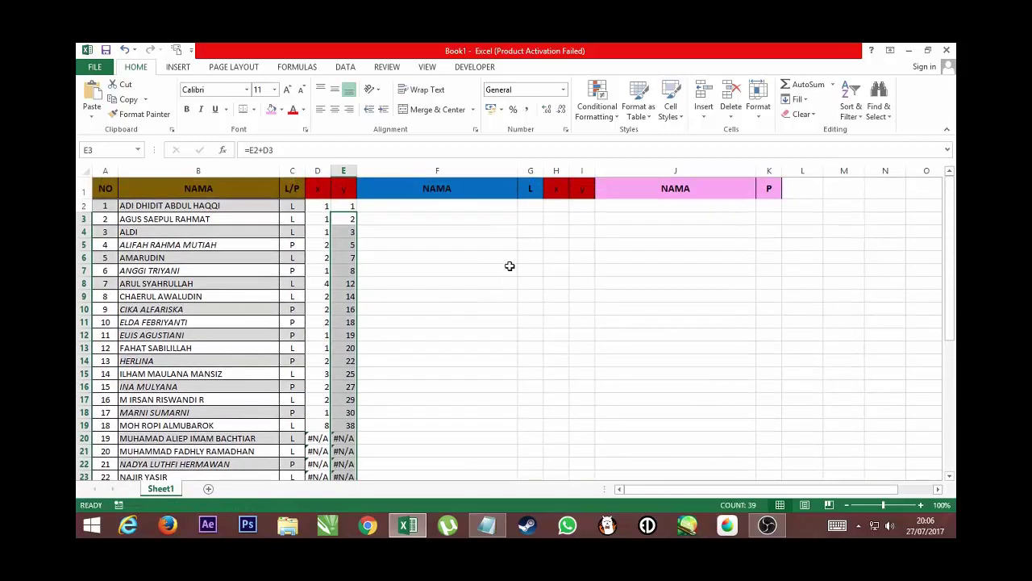
- Reuse D2's MATCH formula in H2, changed to find the first P student, giving 4
{"action": "left_click", "coordinate": [557, 205]}
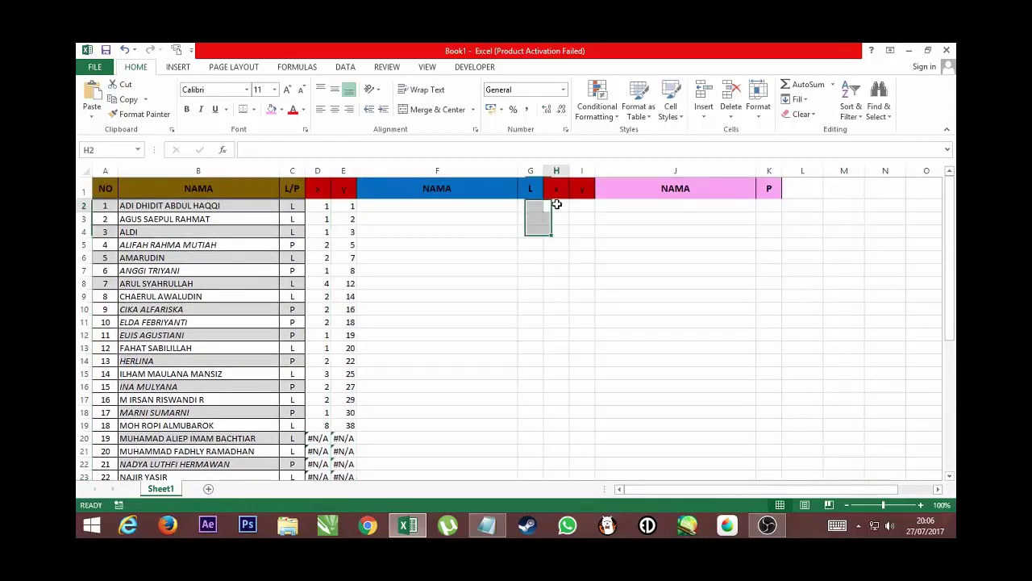
{"action": "left_click", "coordinate": [313, 208]}
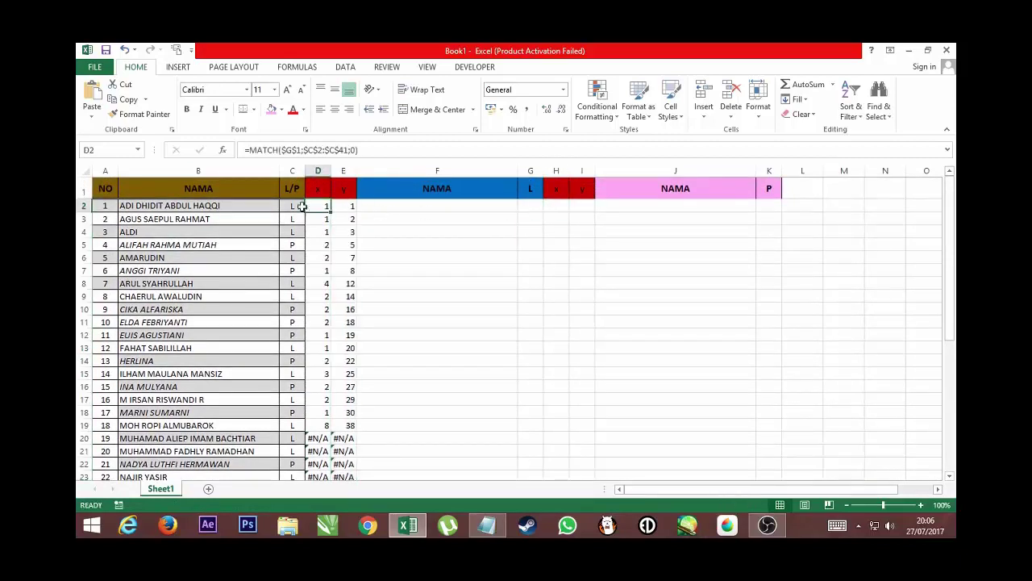
{"action": "left_click_drag", "start_coordinate": [243, 151], "coordinate": [353, 150]}
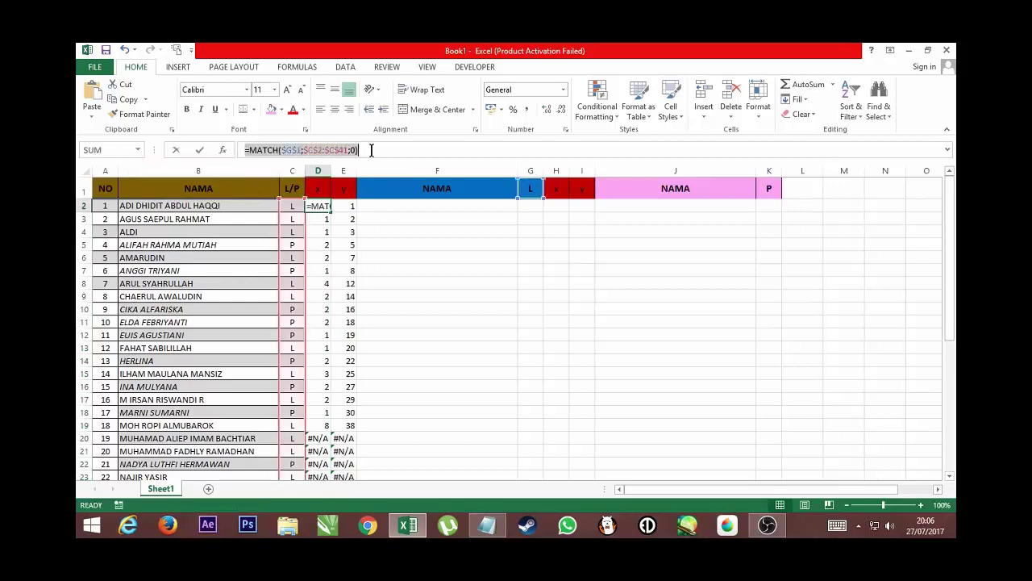
{"action": "left_click", "coordinate": [127, 99]}
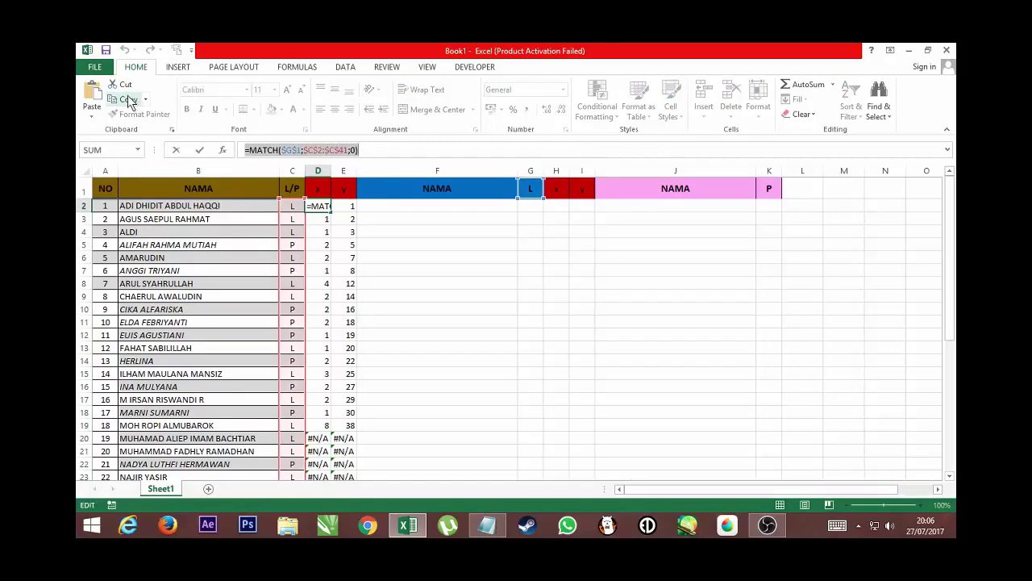
{"action": "left_click", "coordinate": [369, 150]}
{"action": "key", "text": "Return"}
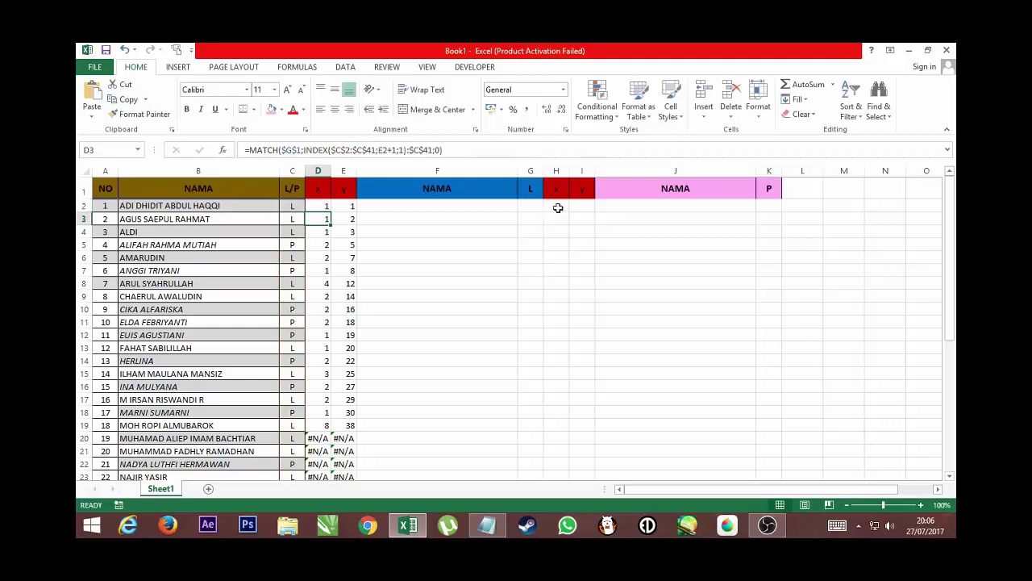
{"action": "left_click", "coordinate": [557, 208]}
{"action": "double_click", "coordinate": [558, 208]}
{"action": "left_click", "coordinate": [97, 94]}
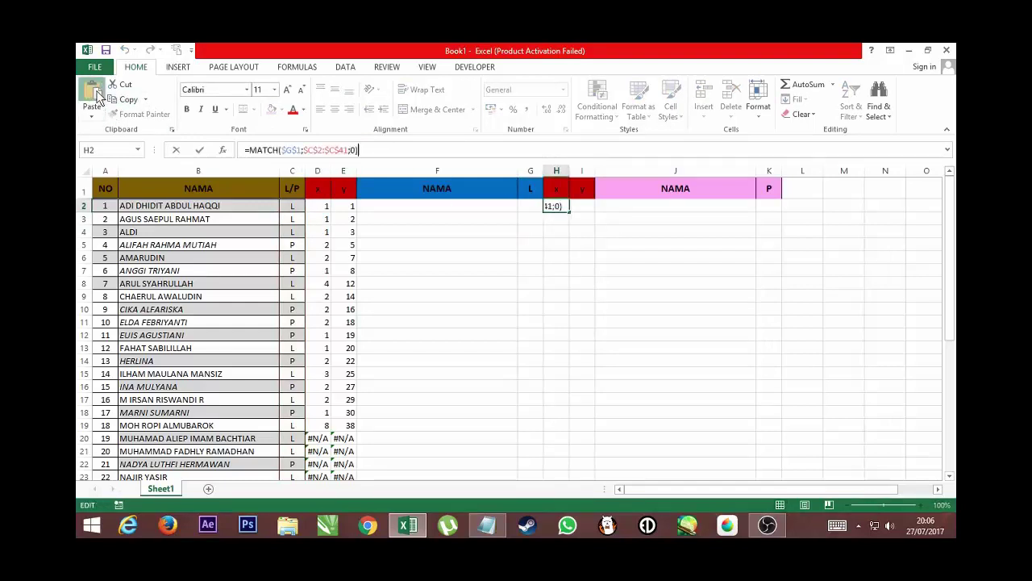
{"action": "left_click", "coordinate": [292, 151]}
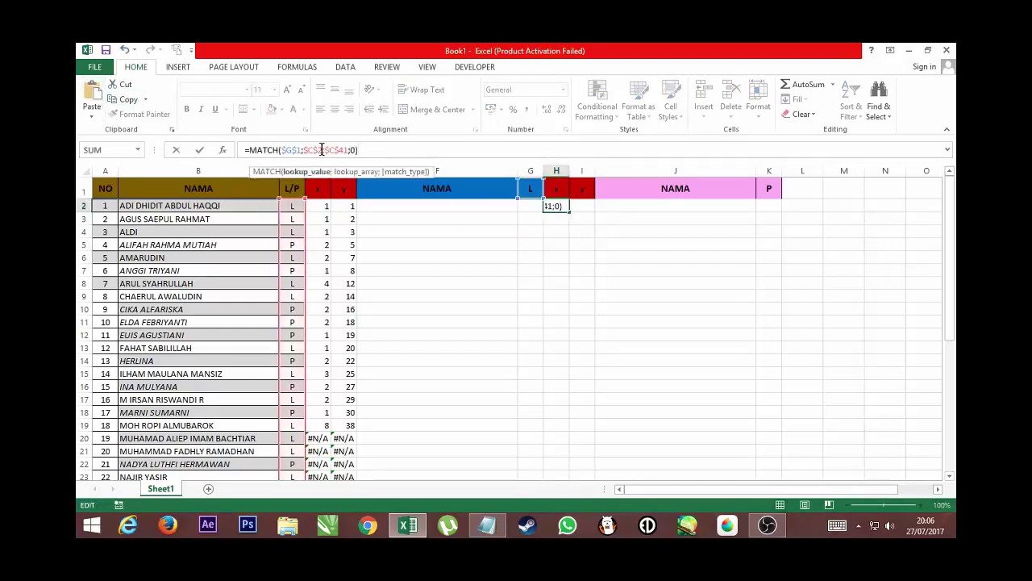
{"action": "type", "text": "K"}
{"action": "key", "text": "Return"}
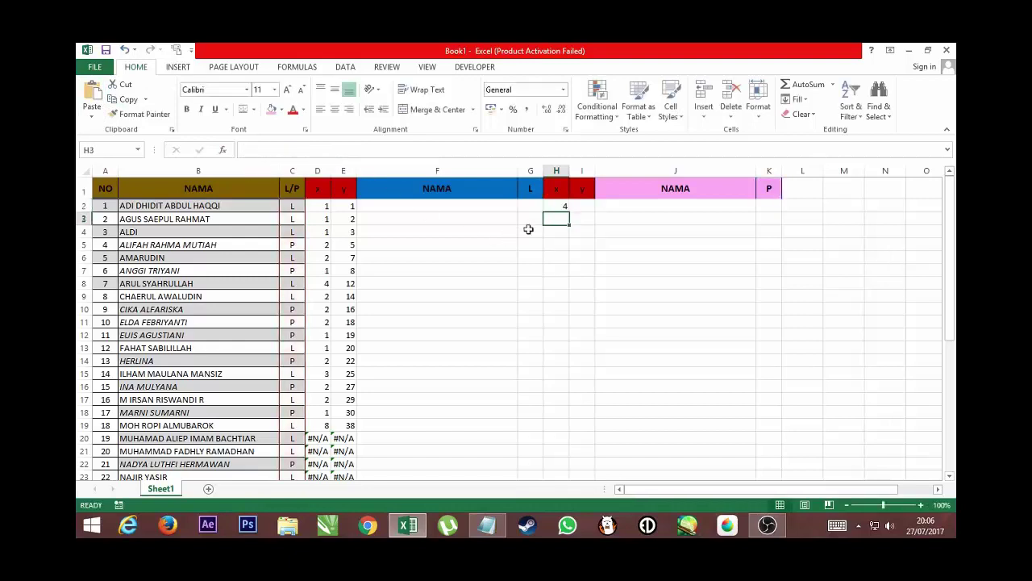
- Set I2 to =H2 so the first y value shows 4
{"action": "left_click", "coordinate": [578, 207]}
{"action": "left_click", "coordinate": [284, 150]}
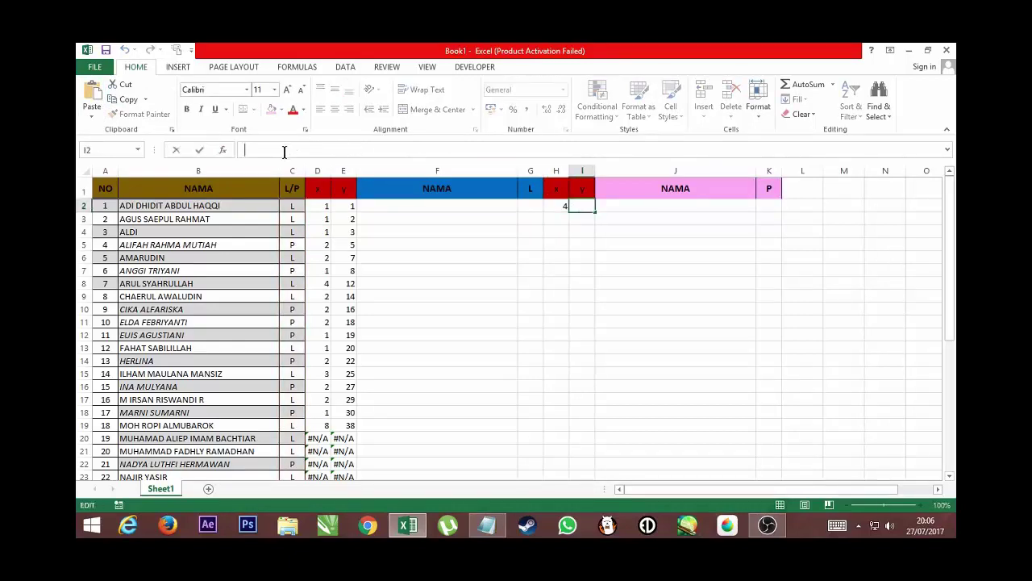
{"action": "type", "text": "="}
{"action": "left_click", "coordinate": [554, 211]}
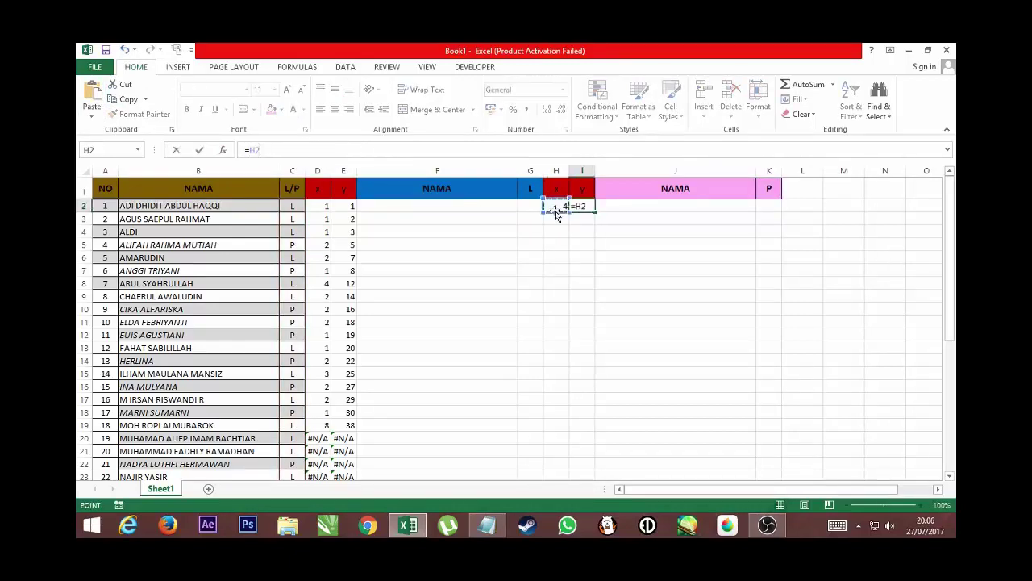
{"action": "key", "text": "Return"}
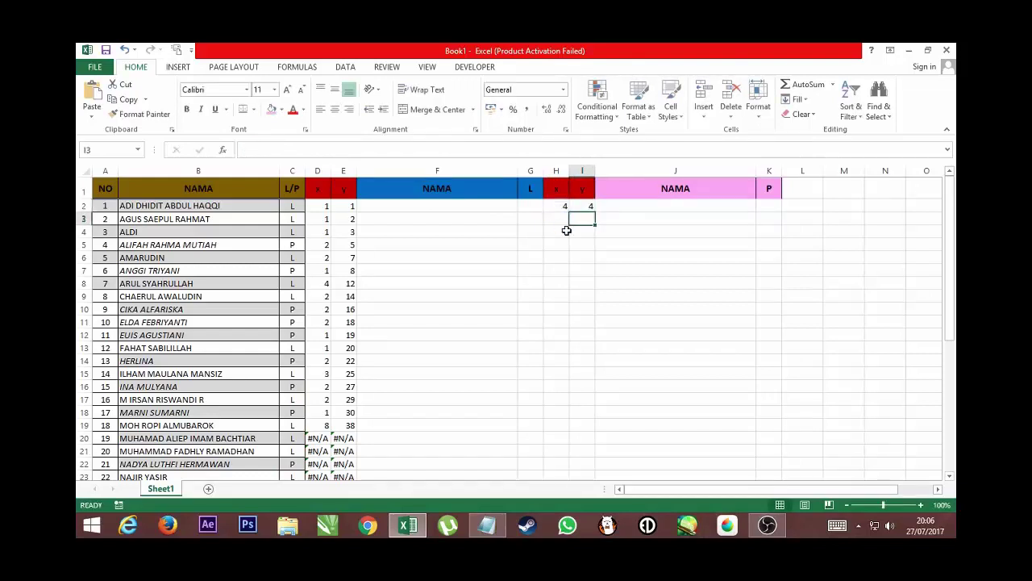
{"action": "left_click", "coordinate": [558, 220]}
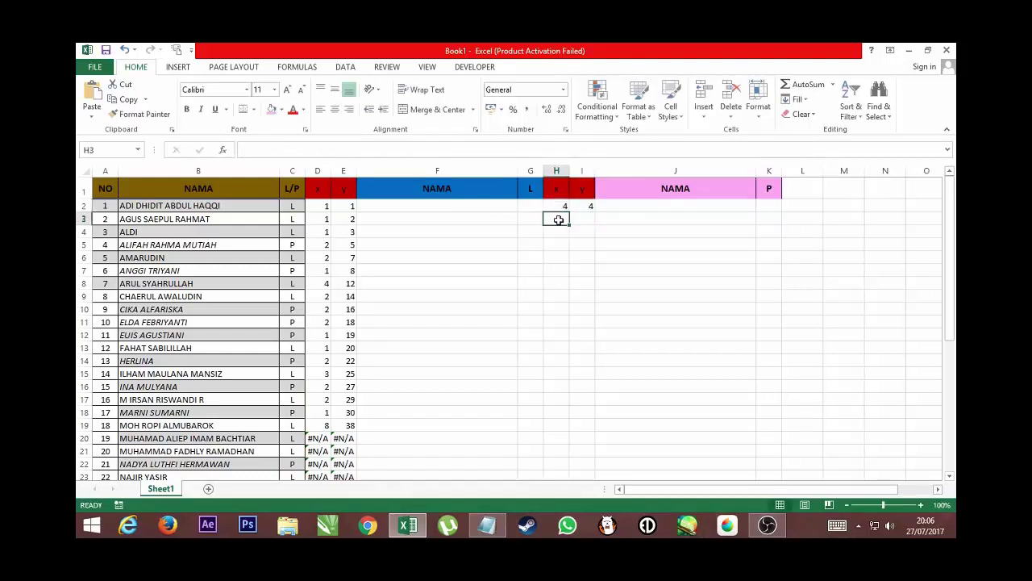
- Copy D3's formula into H3, with $K$1 as lookup and I2 as start row, giving 2
{"action": "left_click", "coordinate": [320, 220]}
{"action": "left_click_drag", "start_coordinate": [245, 150], "coordinate": [443, 150]}
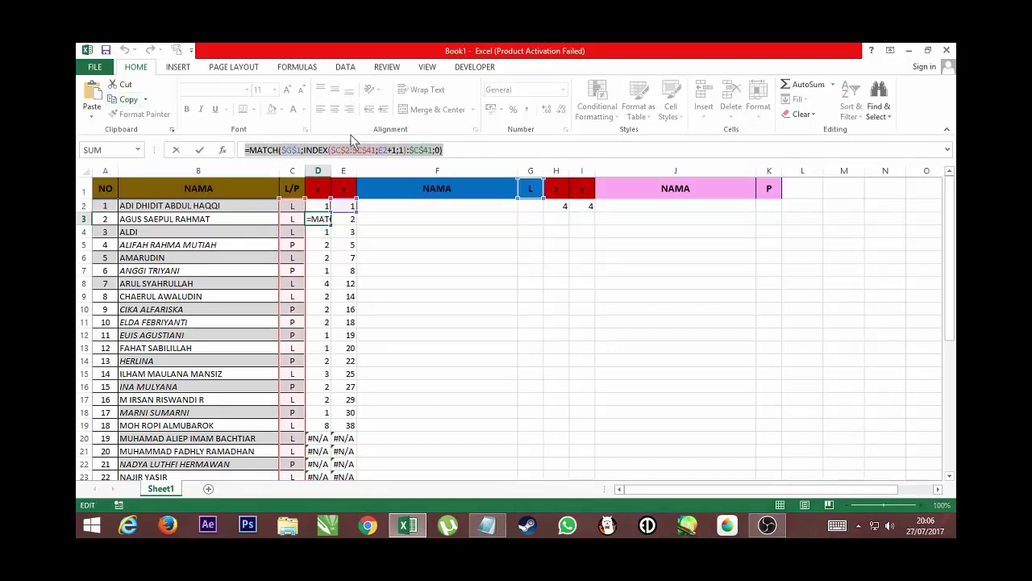
{"action": "left_click", "coordinate": [449, 149]}
{"action": "key", "text": "Return"}
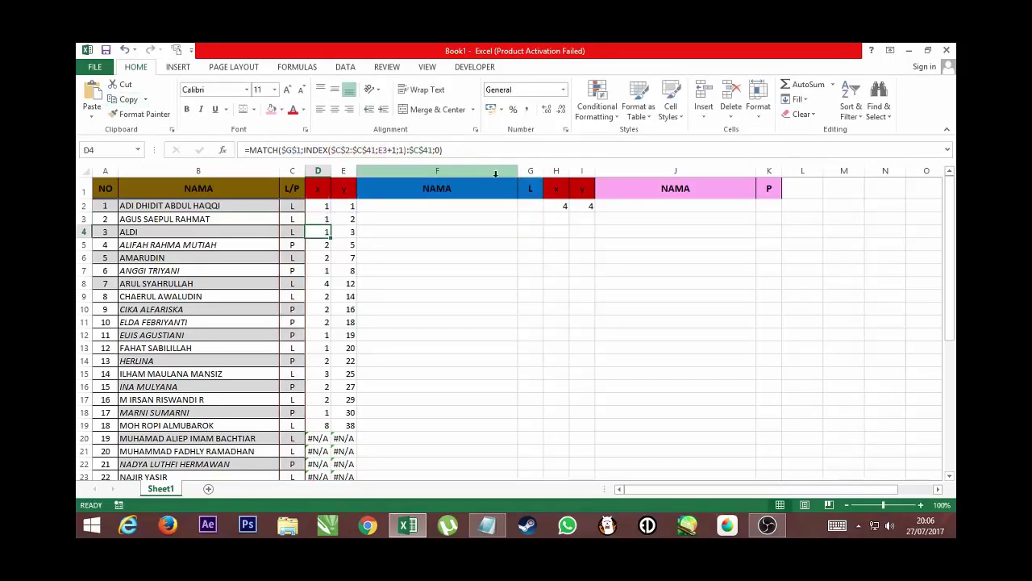
{"action": "left_click", "coordinate": [556, 220]}
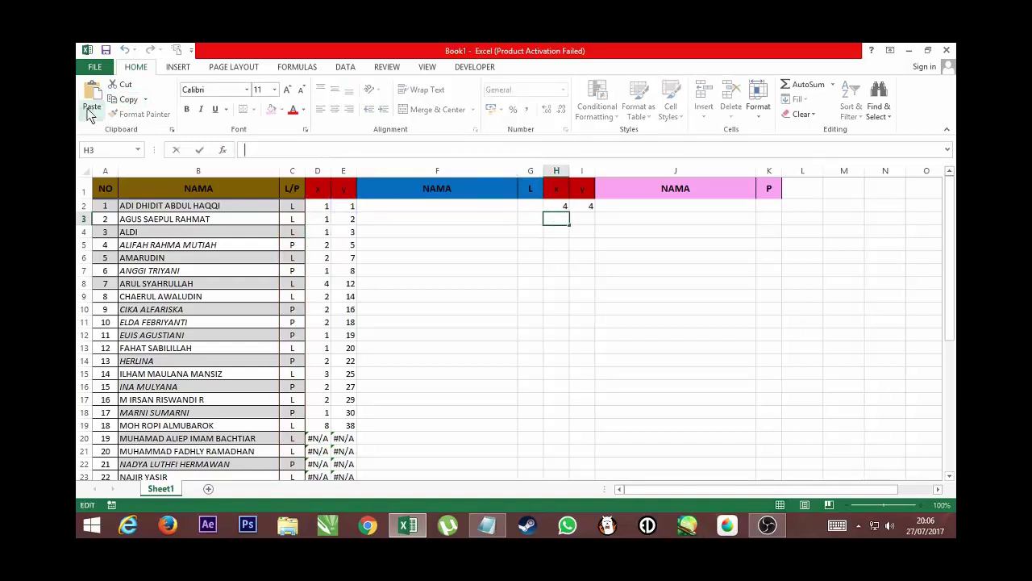
{"action": "left_click", "coordinate": [278, 150]}
{"action": "key", "text": "ctrl+v"}
{"action": "left_click_drag", "start_coordinate": [282, 150], "coordinate": [296, 153]}
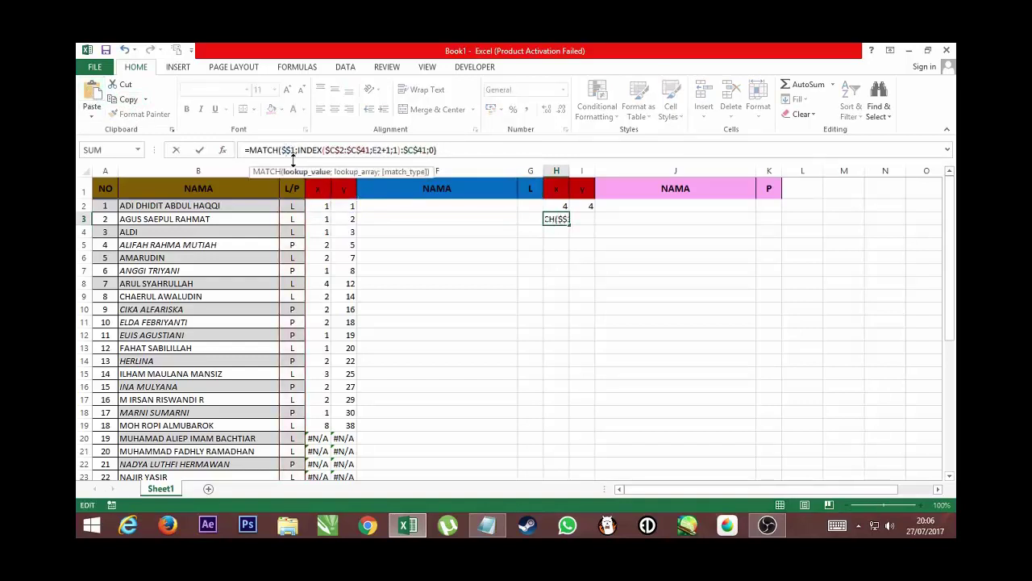
{"action": "type", "text": "$K$"}
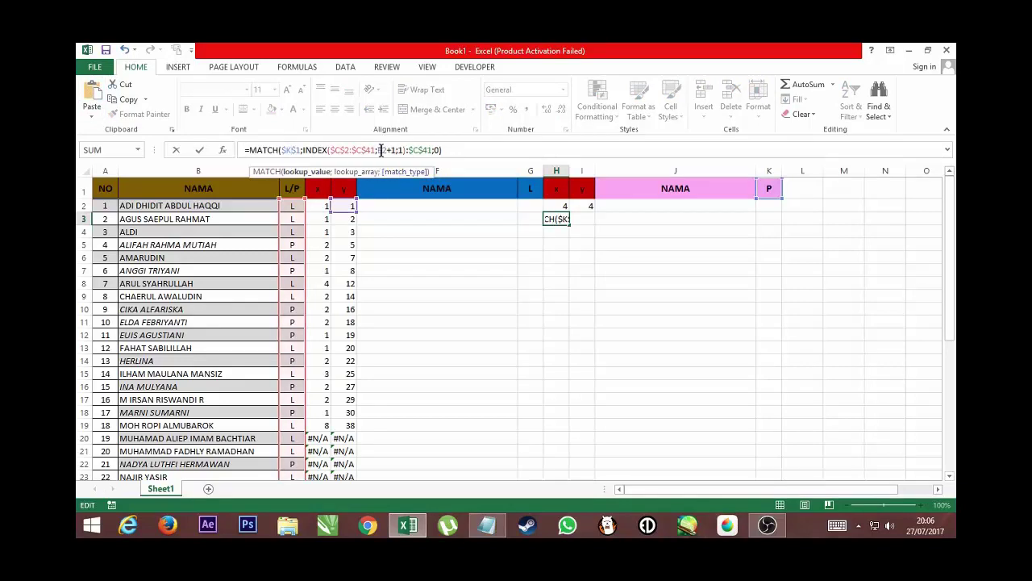
{"action": "left_click", "coordinate": [383, 151]}
{"action": "key", "text": "BackSpace"}
{"action": "key", "text": "BackSpace"}
{"action": "type", "text": "I2"}
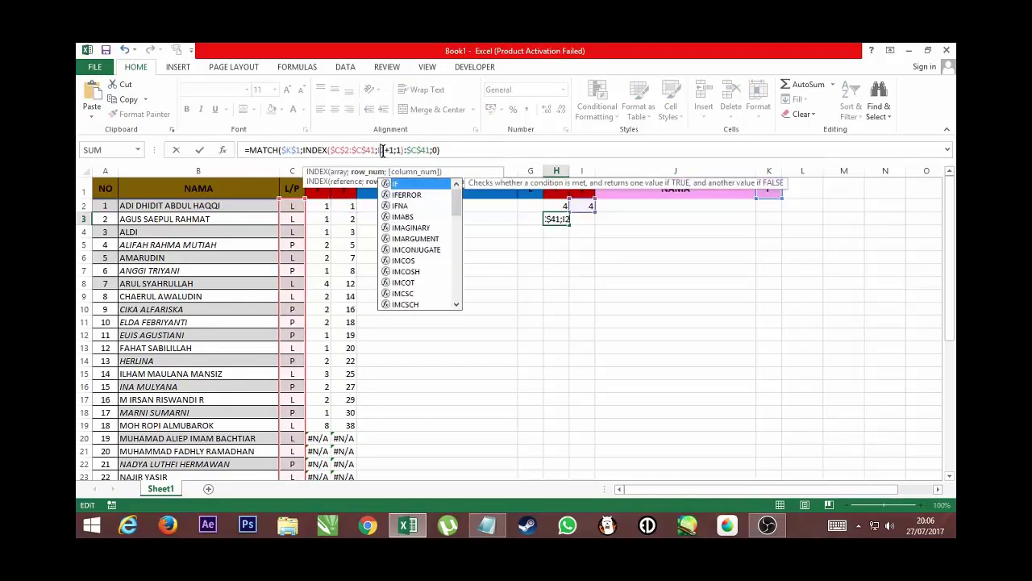
{"action": "key", "text": "Return"}
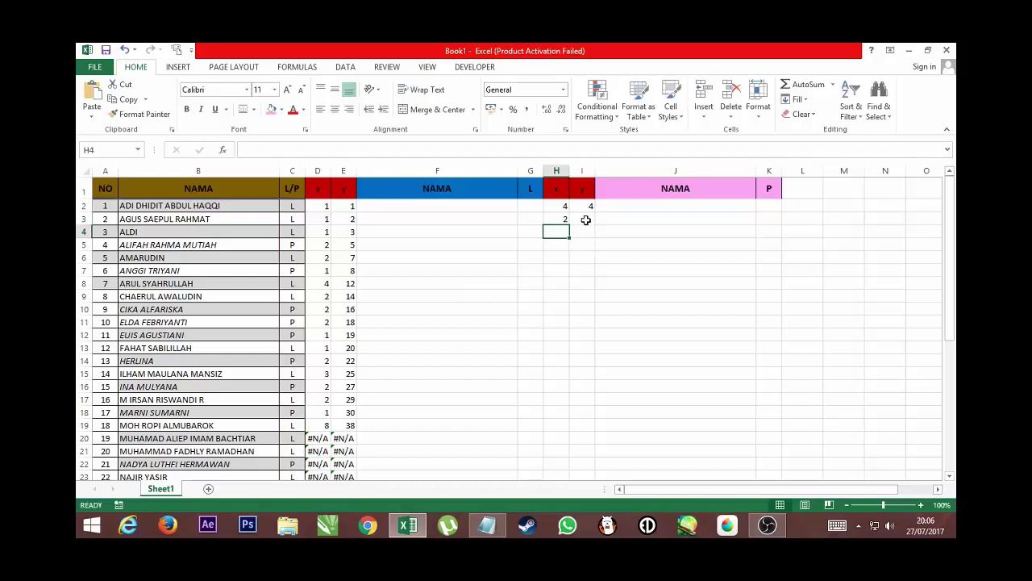
- Enter =I2+H3 in I3, giving 6
{"action": "left_click", "coordinate": [586, 219]}
{"action": "left_click", "coordinate": [304, 150]}
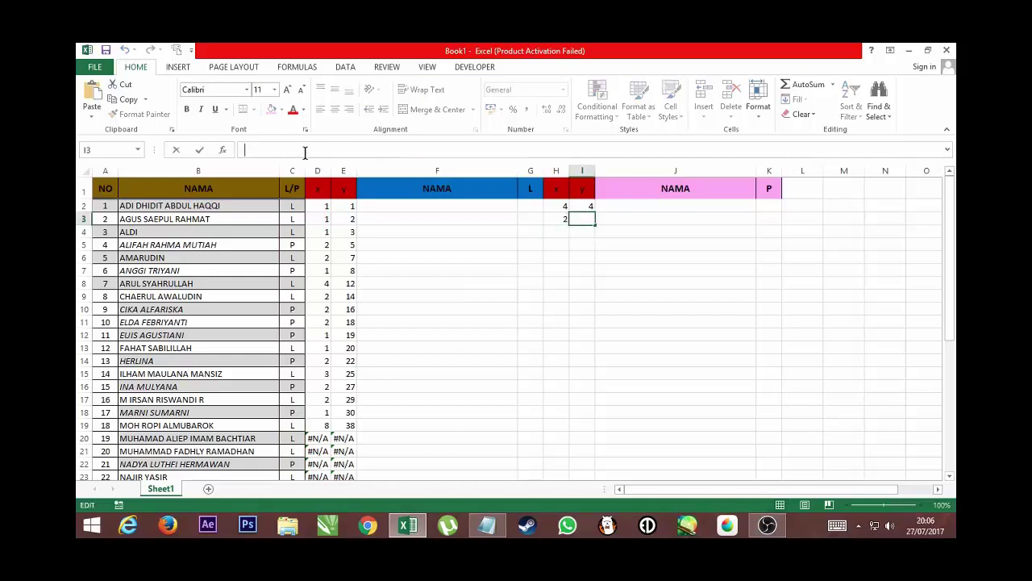
{"action": "type", "text": "=I2+"}
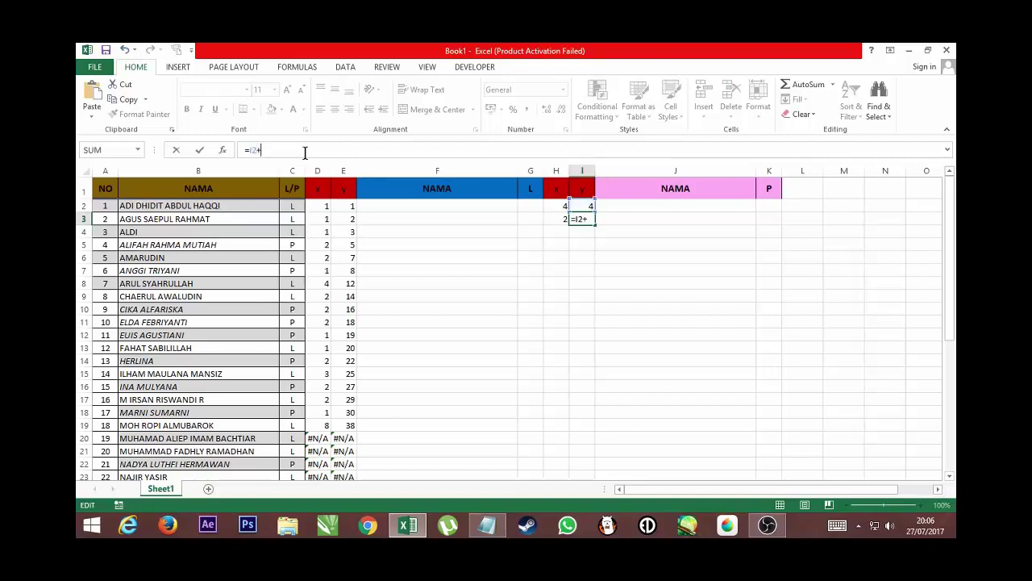
{"action": "type", "text": "H3"}
{"action": "key", "text": "Return"}
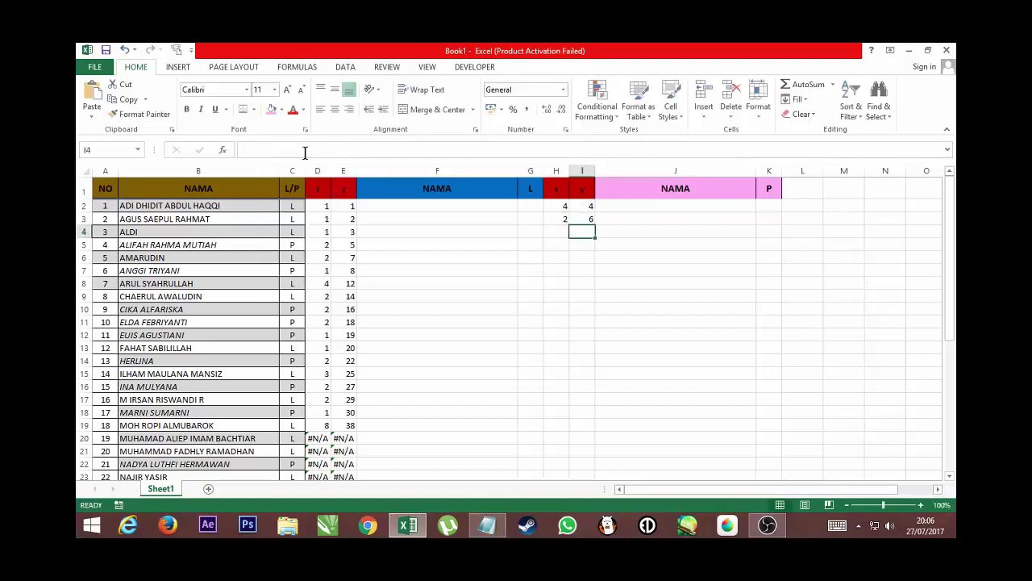
- Fill the H3 and I3 helper formulas down columns H and I to row 41
{"action": "left_click", "coordinate": [566, 222]}
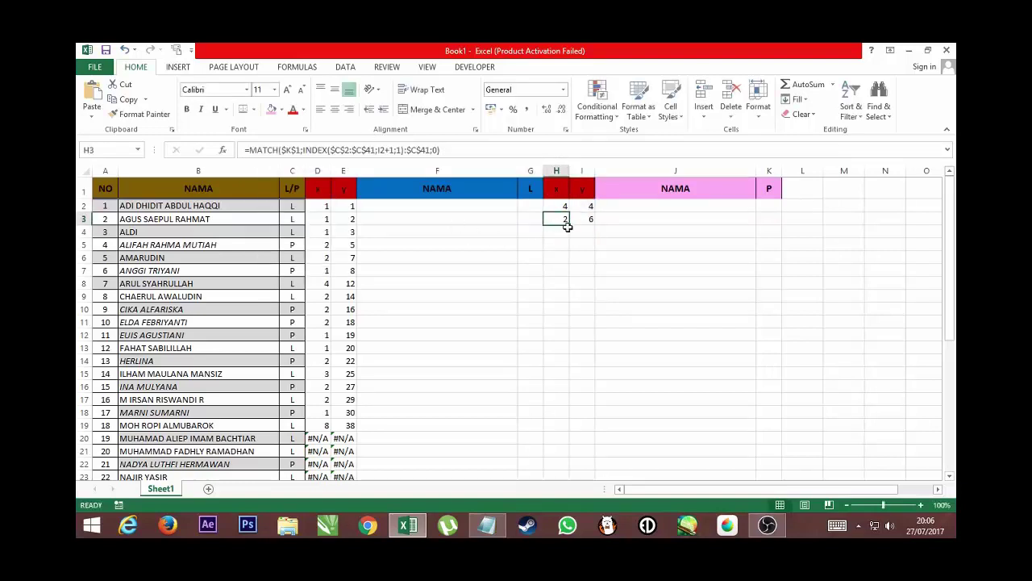
{"action": "left_click_drag", "start_coordinate": [567, 225], "coordinate": [568, 515]}
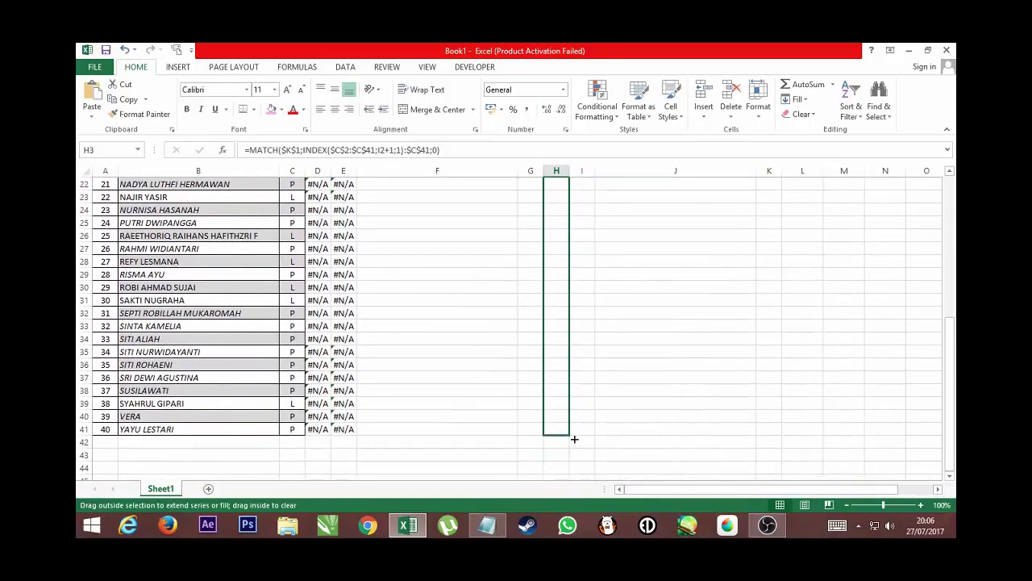
{"action": "left_click_drag", "start_coordinate": [568, 515], "coordinate": [571, 436]}
{"action": "scroll", "coordinate": [665, 374], "scroll_direction": "up", "scroll_amount": 3}
{"action": "scroll", "coordinate": [663, 322], "scroll_direction": "up", "scroll_amount": 4}
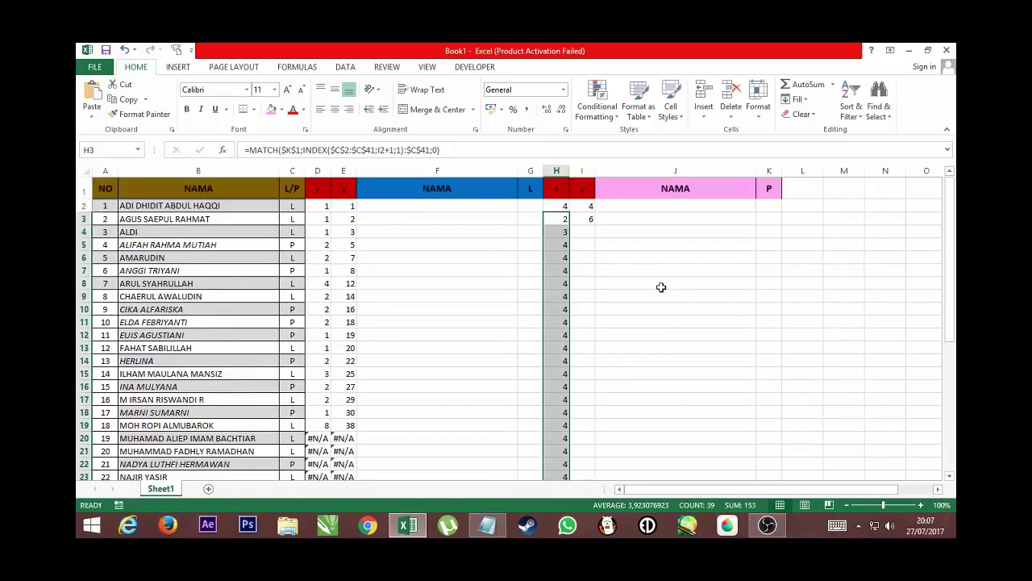
{"action": "left_click", "coordinate": [588, 219]}
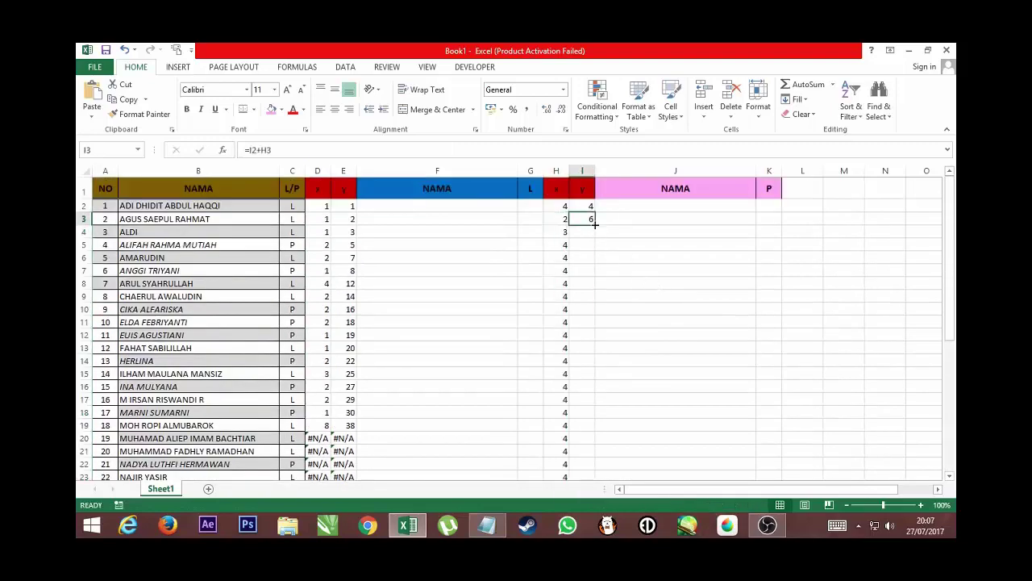
{"action": "left_click_drag", "start_coordinate": [594, 225], "coordinate": [610, 510]}
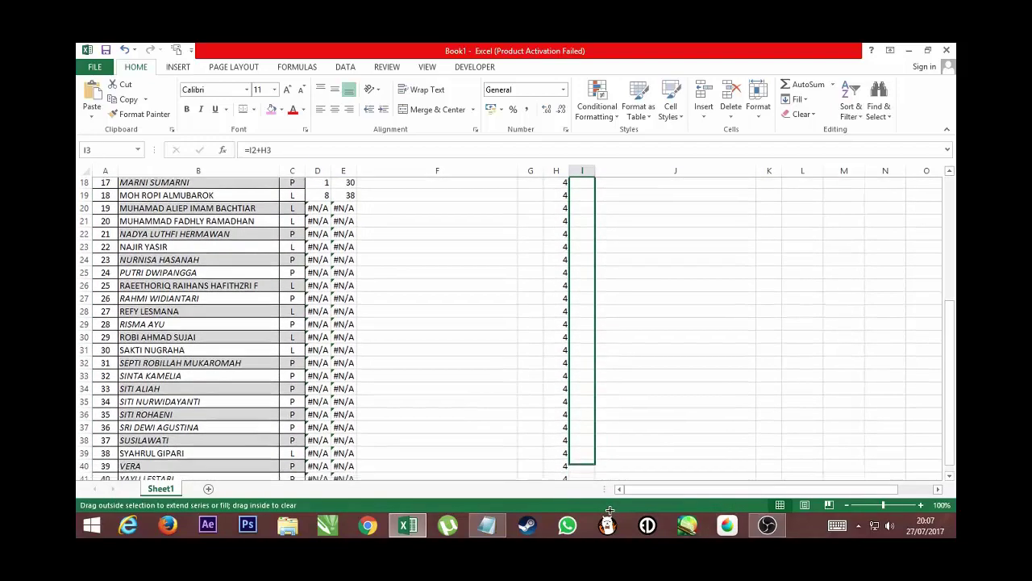
{"action": "left_click_drag", "start_coordinate": [610, 510], "coordinate": [613, 452]}
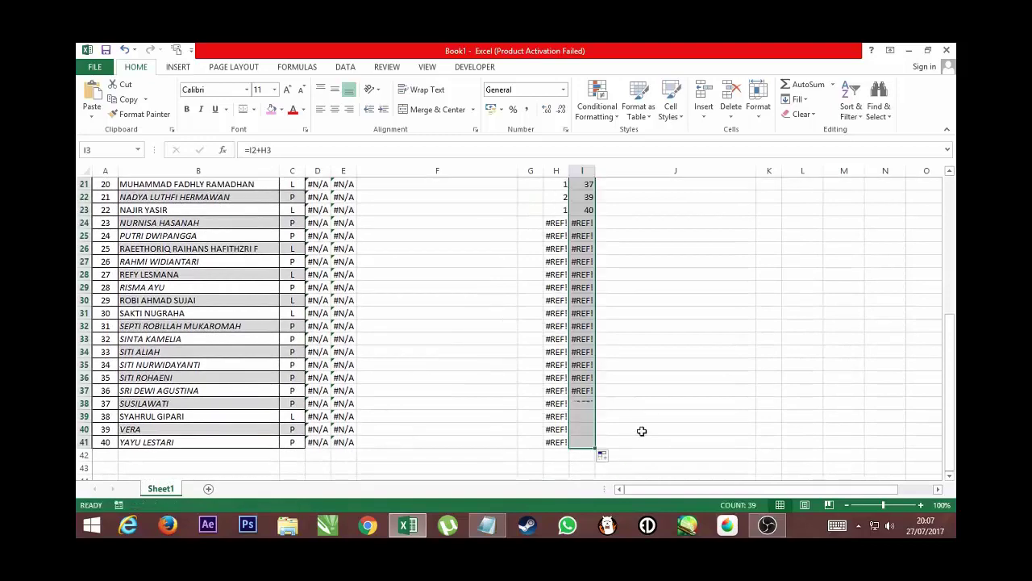
{"action": "scroll", "coordinate": [664, 352], "scroll_direction": "up", "scroll_amount": 3}
{"action": "scroll", "coordinate": [664, 352], "scroll_direction": "up", "scroll_amount": 4}
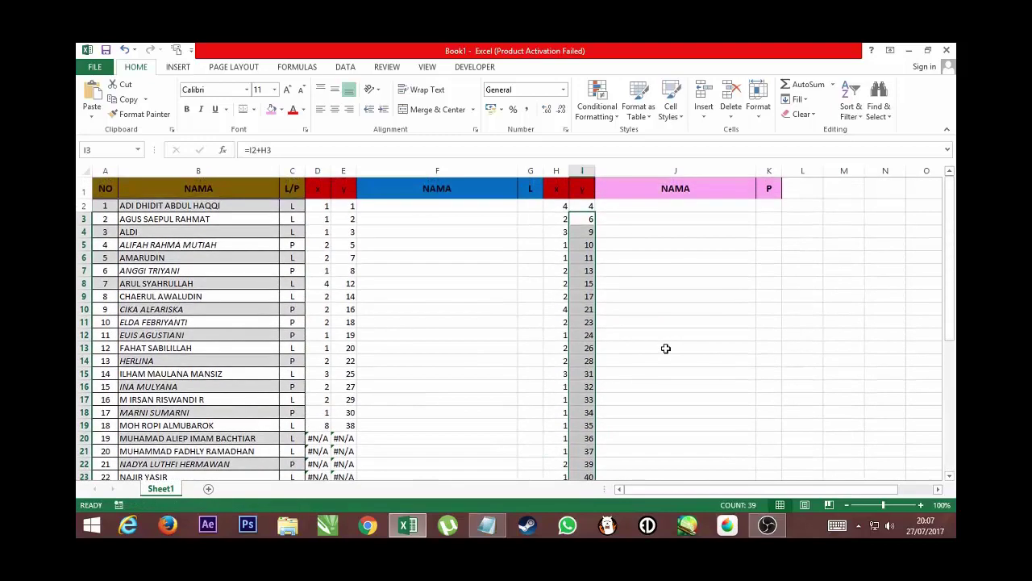
- Enter =INDEX($B$2:$B$41;E2;1) in F2 to return the first male student's name
{"action": "left_click", "coordinate": [418, 208]}
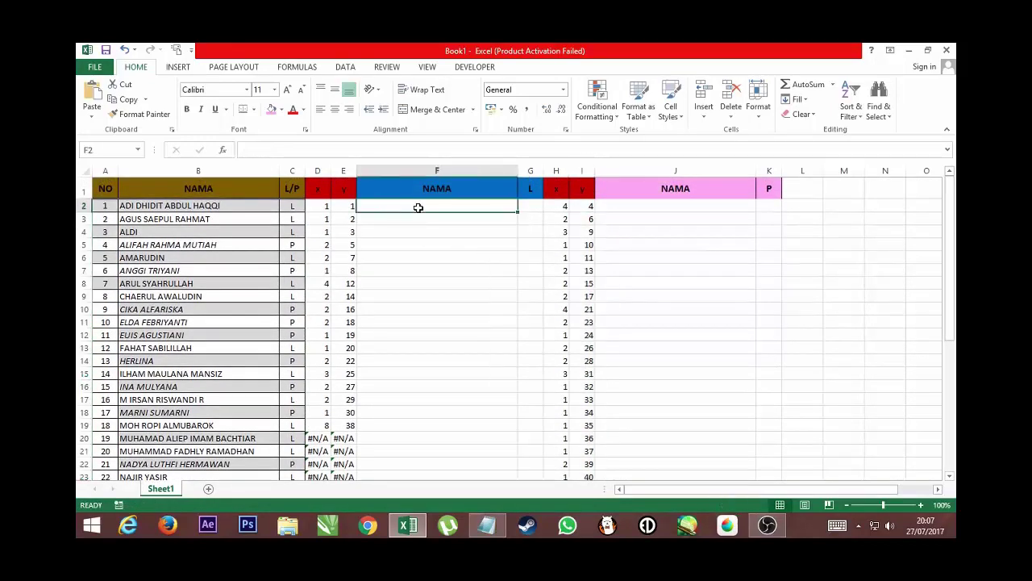
{"action": "left_click", "coordinate": [297, 152]}
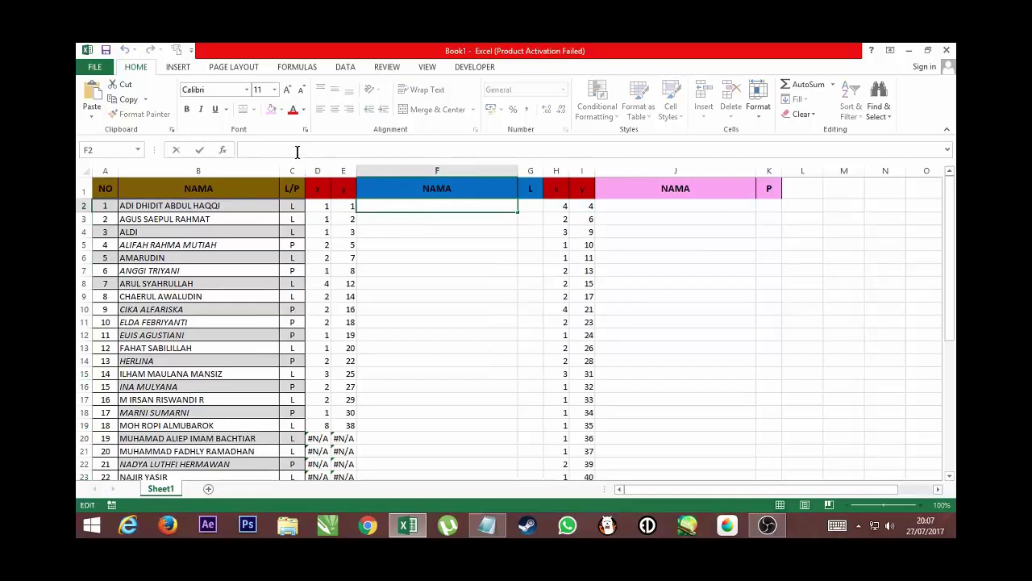
{"action": "type", "text": "=IND"}
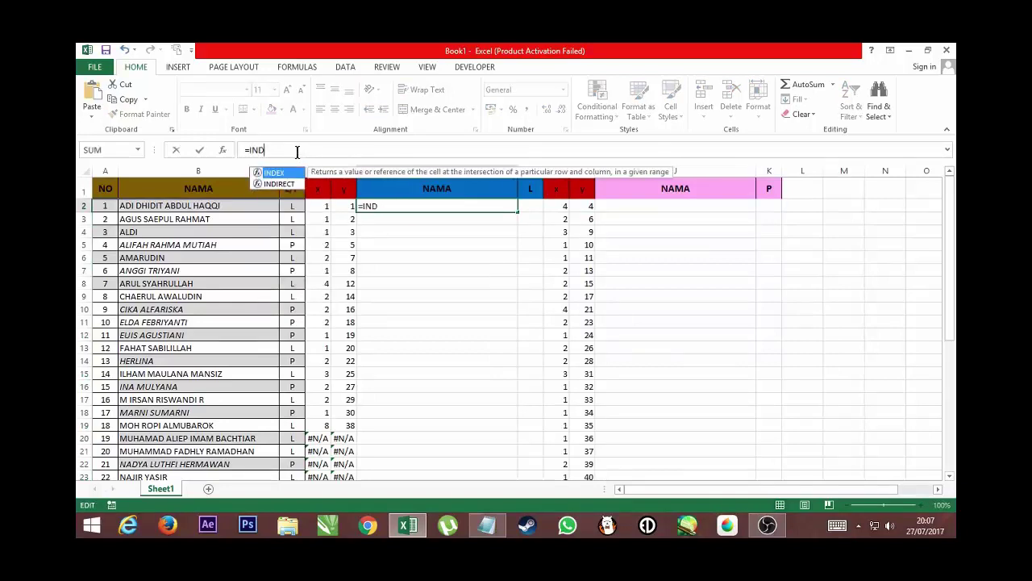
{"action": "type", "text": "EX("}
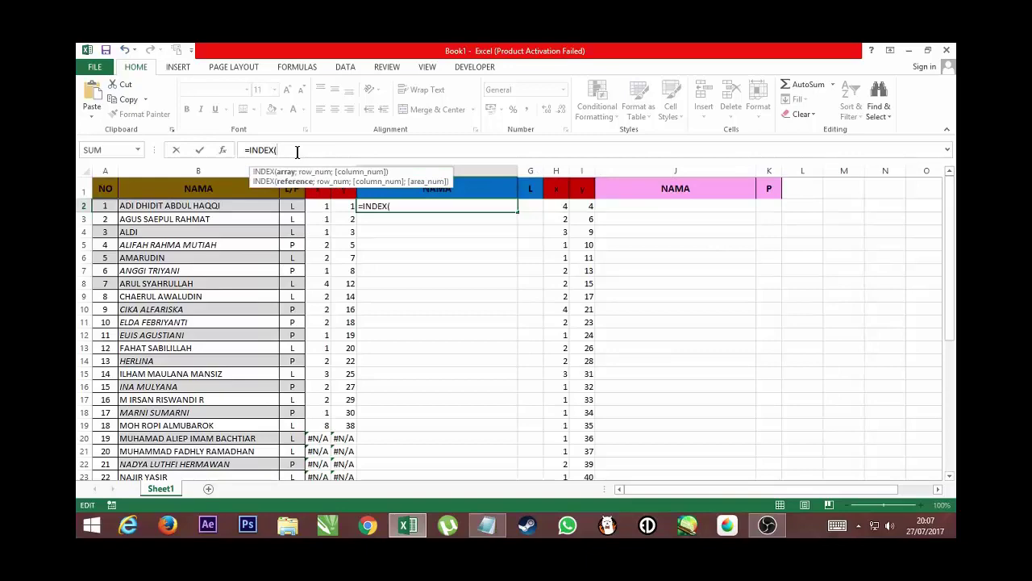
{"action": "mouse_move", "coordinate": [226, 206]}
{"action": "left_mouse_down"}
{"action": "mouse_move", "coordinate": [232, 505]}
{"action": "mouse_move", "coordinate": [238, 442]}
{"action": "left_mouse_up"}
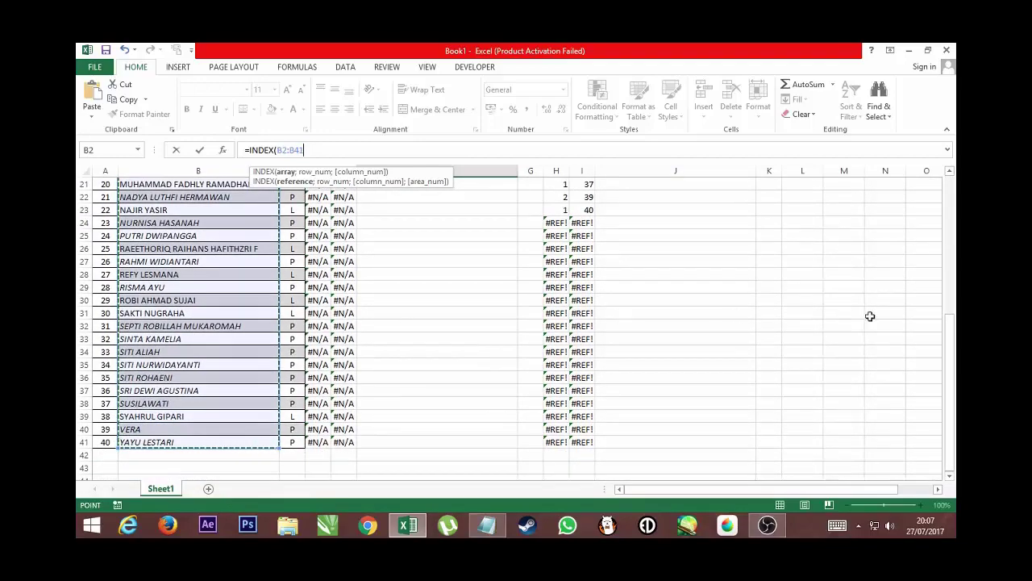
{"action": "left_click_drag", "start_coordinate": [949, 348], "coordinate": [949, 186]}
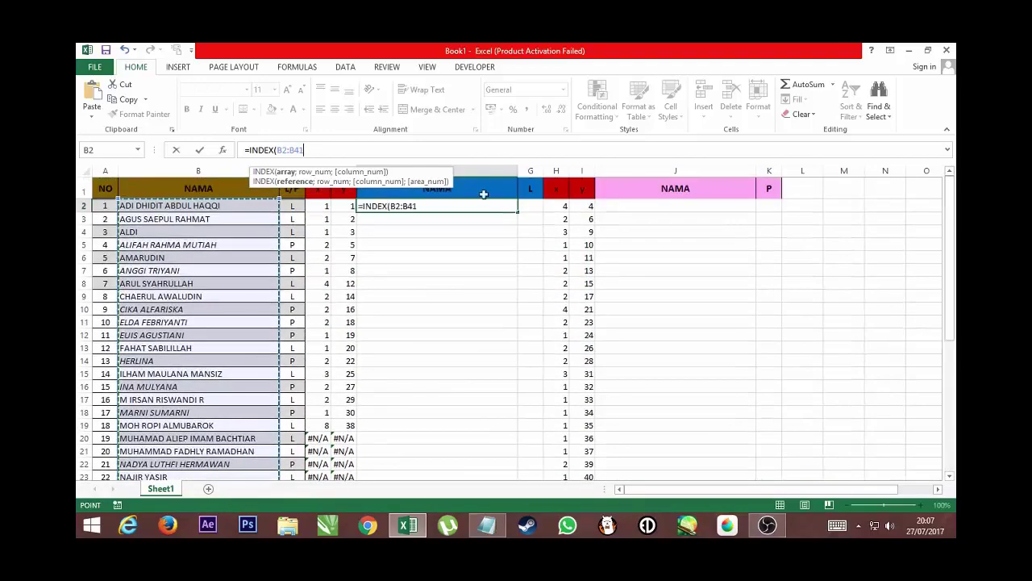
{"action": "left_click", "coordinate": [278, 150]}
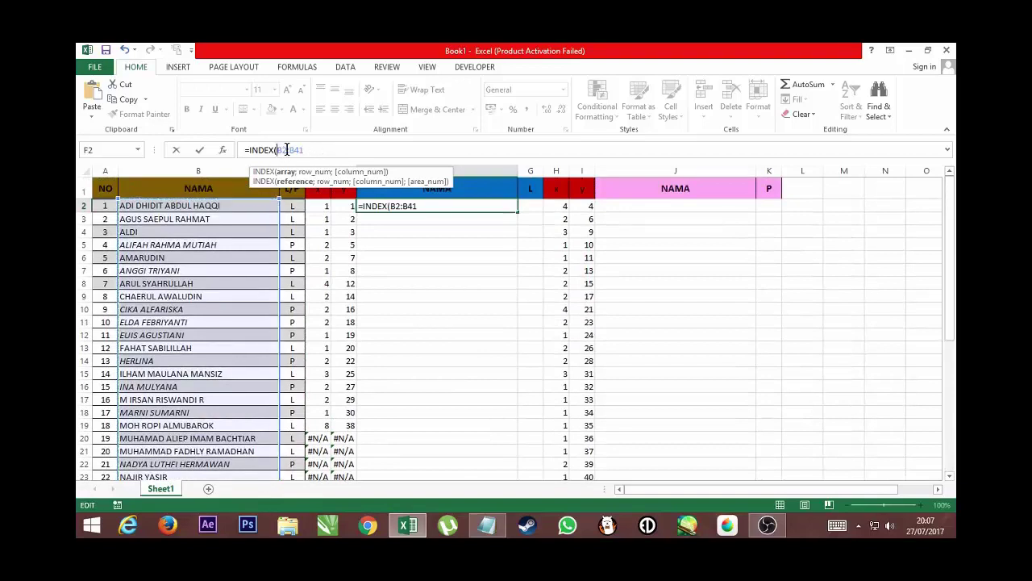
{"action": "type", "text": "$B"}
{"action": "type", "text": "$"}
{"action": "type", "text": "$B$"}
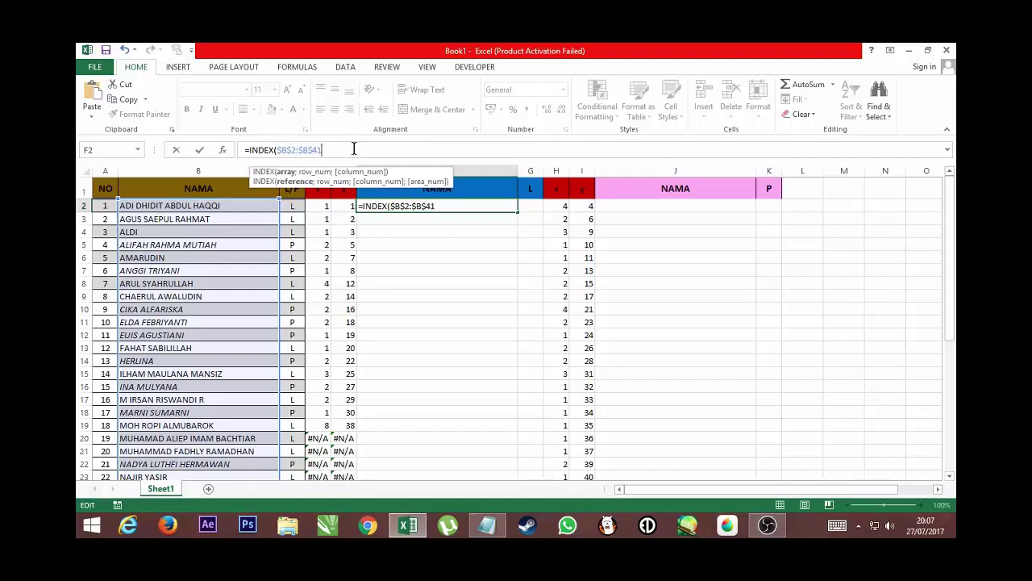
{"action": "type", "text": ";"}
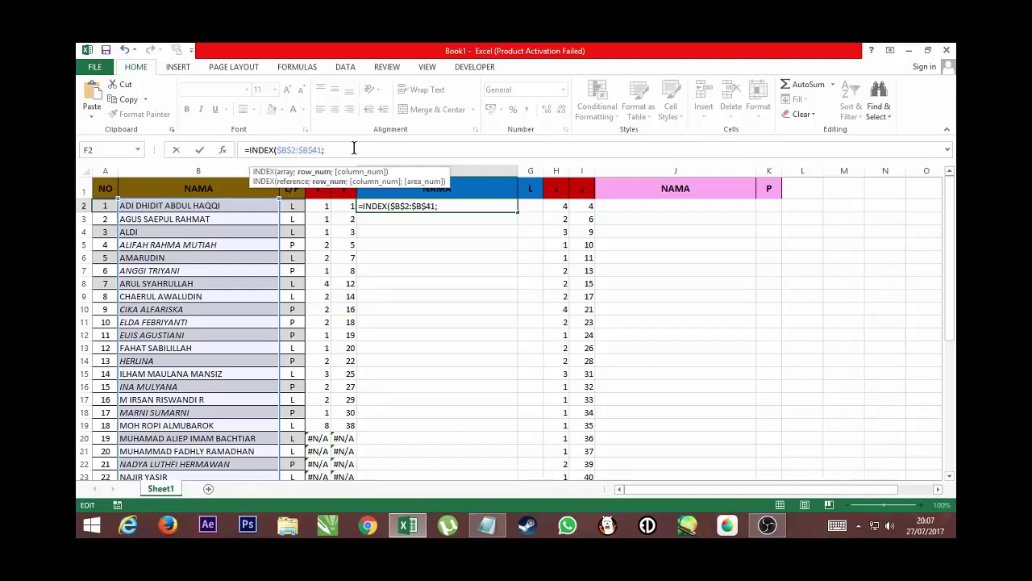
{"action": "left_click", "coordinate": [342, 206]}
{"action": "type", "text": ";1"}
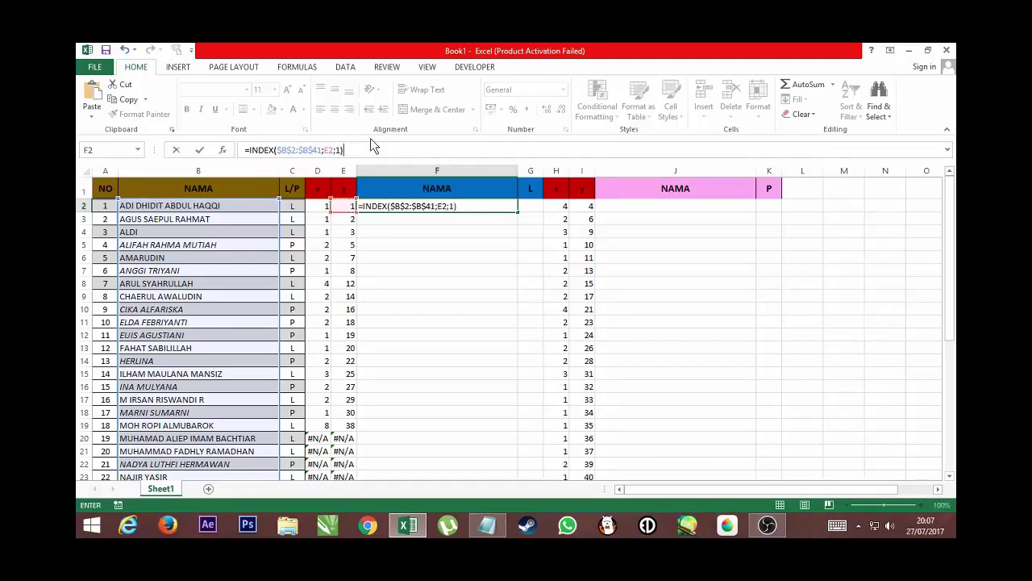
{"action": "key", "text": "Return"}
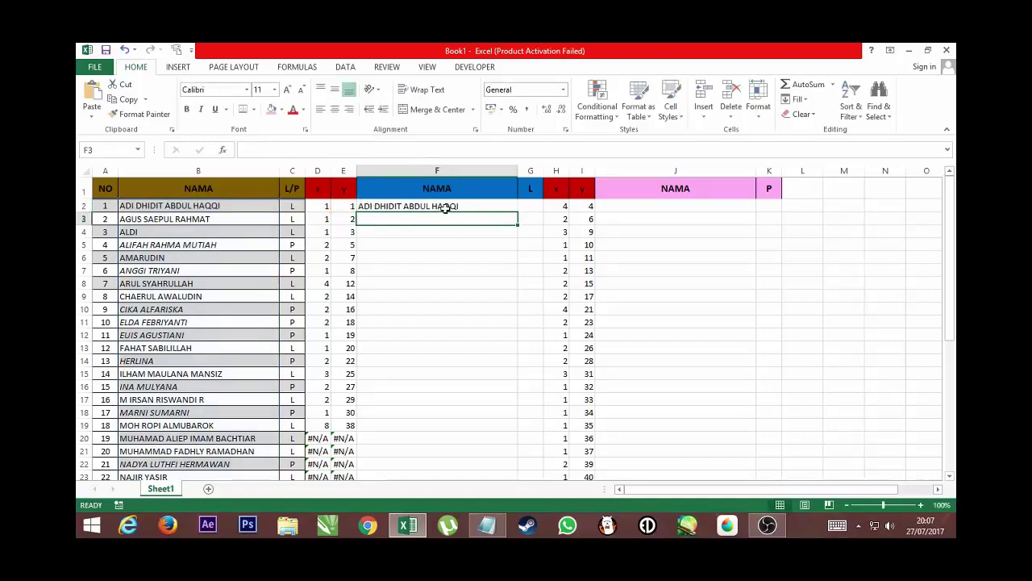
{"action": "left_click", "coordinate": [446, 208]}
- Copy F2's INDEX formula into J2 with I2 replacing E2, returning the first female name
{"action": "left_click_drag", "start_coordinate": [245, 150], "coordinate": [353, 150]}
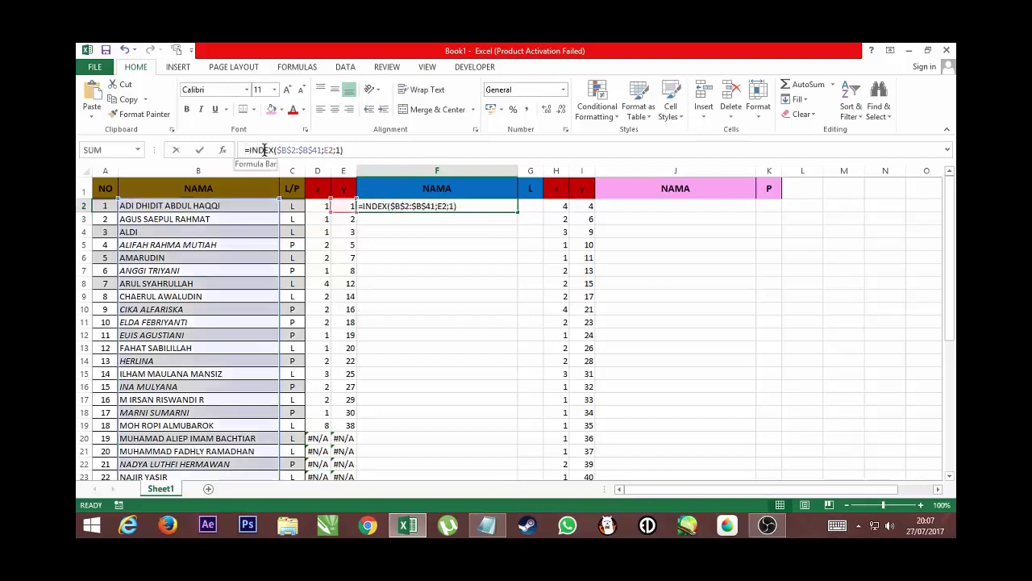
{"action": "left_click", "coordinate": [129, 101]}
{"action": "left_click", "coordinate": [365, 148]}
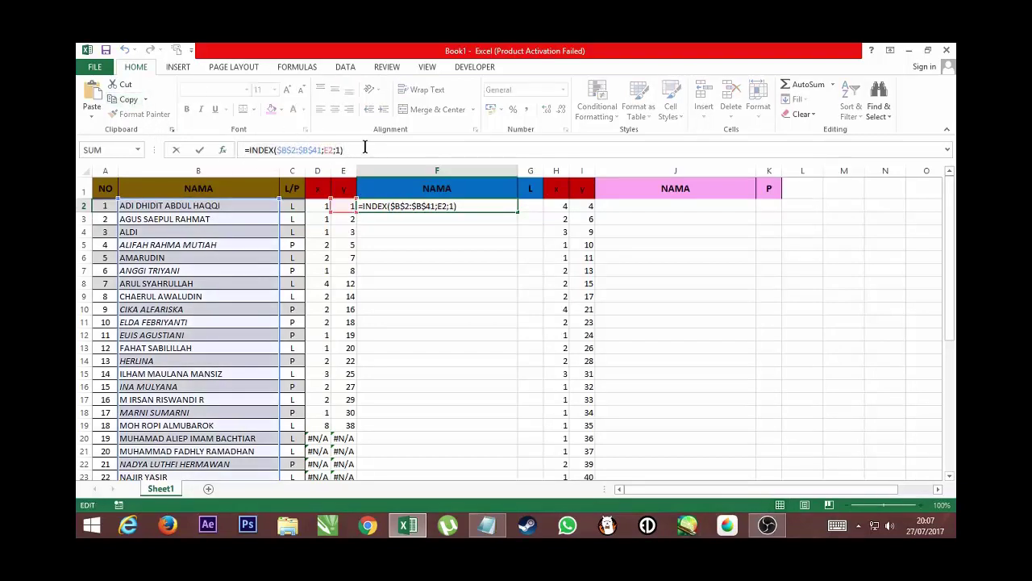
{"action": "key", "text": "Return"}
{"action": "left_click", "coordinate": [620, 208]}
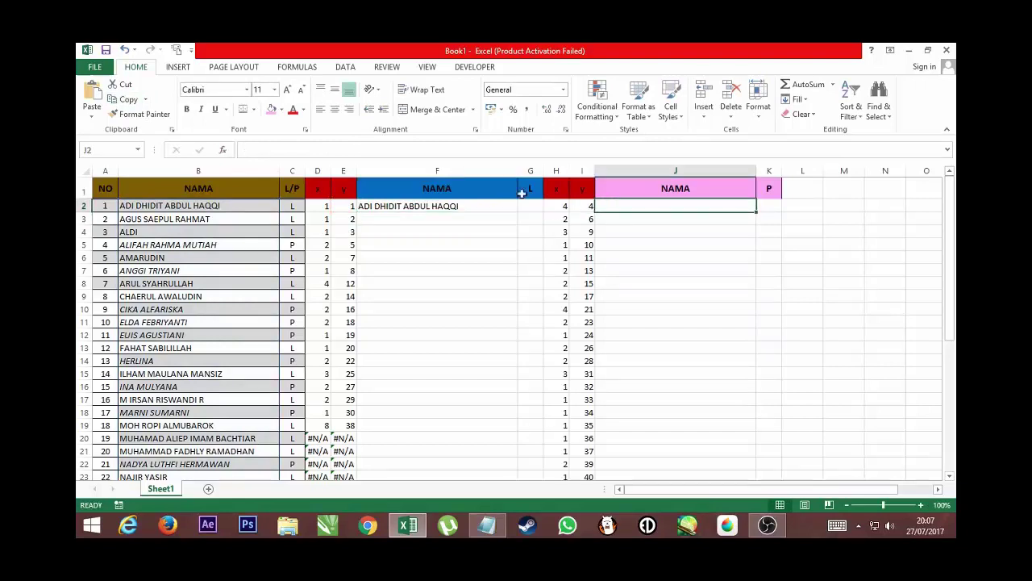
{"action": "left_click", "coordinate": [319, 152]}
{"action": "left_click", "coordinate": [91, 97]}
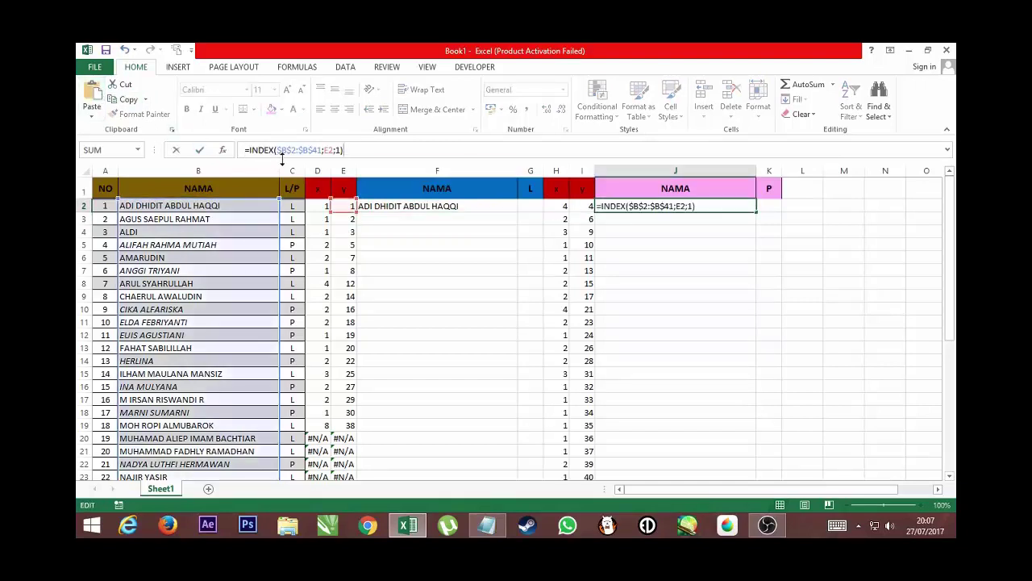
{"action": "left_click", "coordinate": [329, 152]}
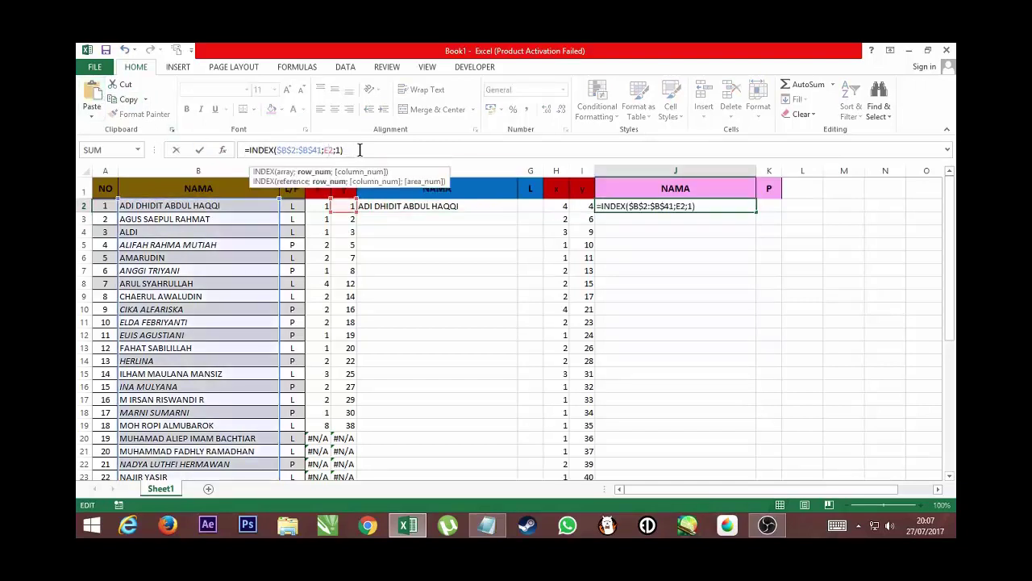
{"action": "key", "text": "BackSpace"}
{"action": "type", "text": "I"}
{"action": "key", "text": "Return"}
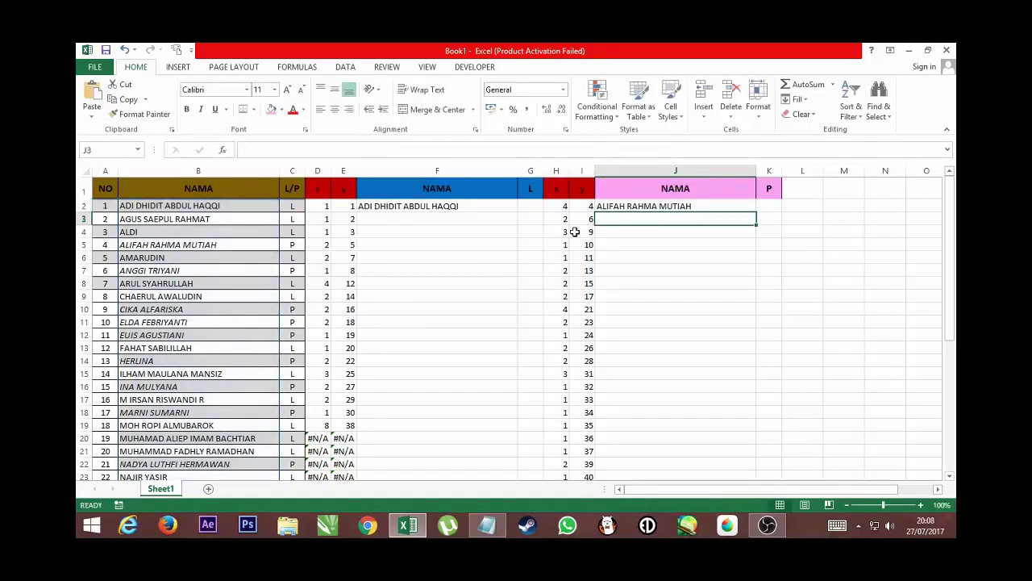
{"action": "left_click", "coordinate": [464, 206]}
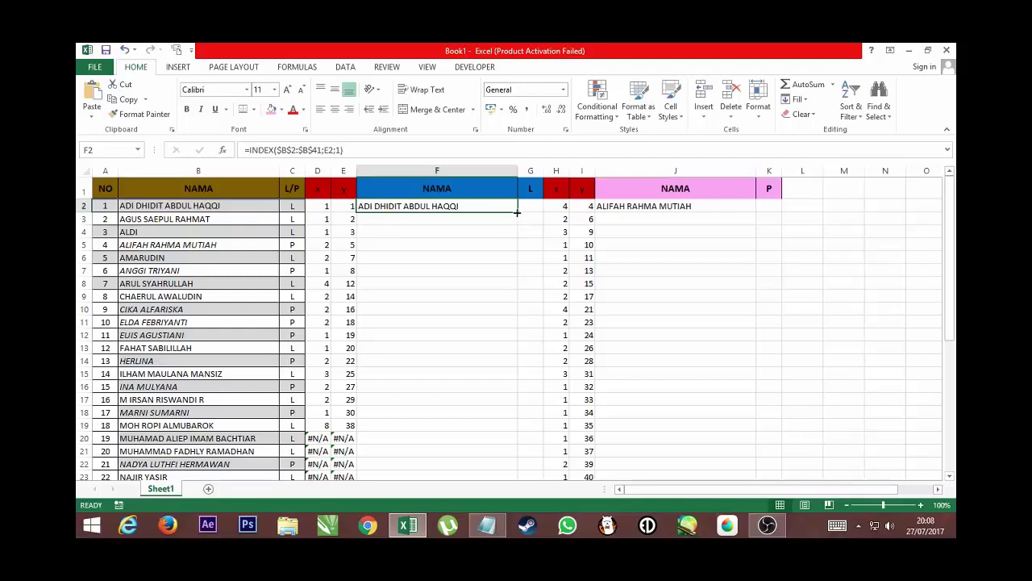
- Fill the name lookups down column F to row 20 and column J to row 23, selecting F20's #N/A
{"action": "left_click_drag", "start_coordinate": [517, 212], "coordinate": [496, 443]}
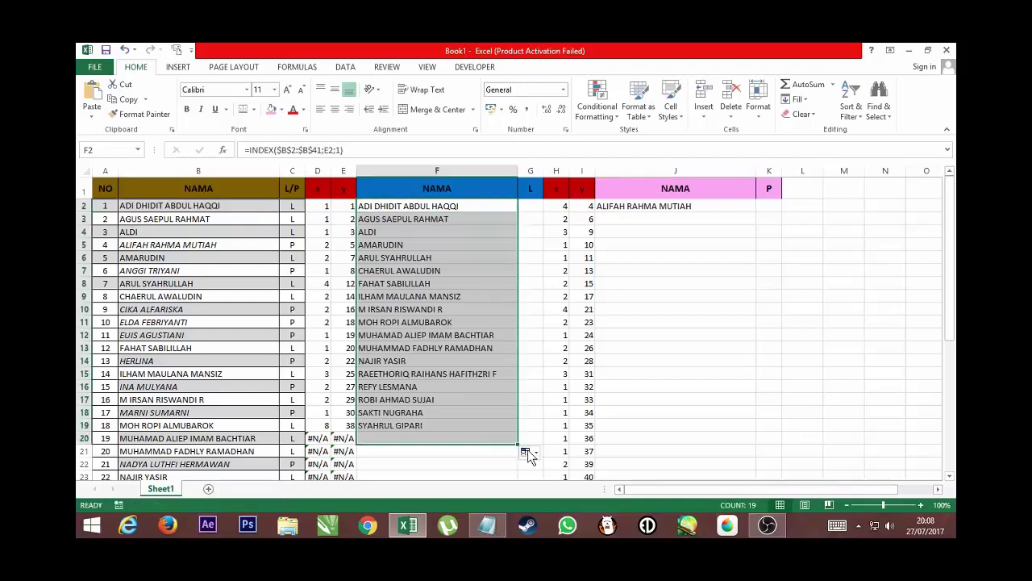
{"action": "left_click", "coordinate": [655, 203]}
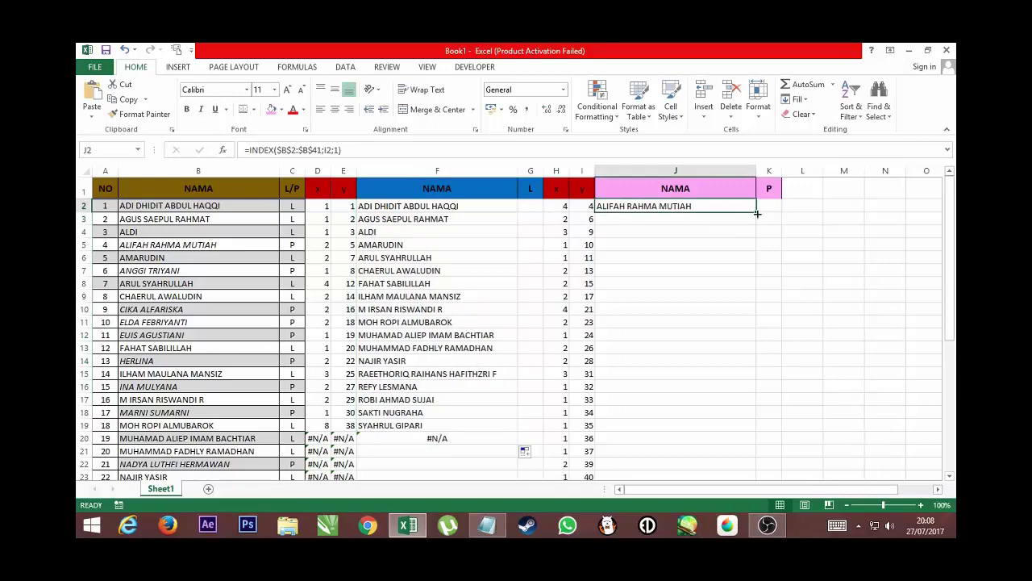
{"action": "left_click_drag", "start_coordinate": [757, 214], "coordinate": [720, 505]}
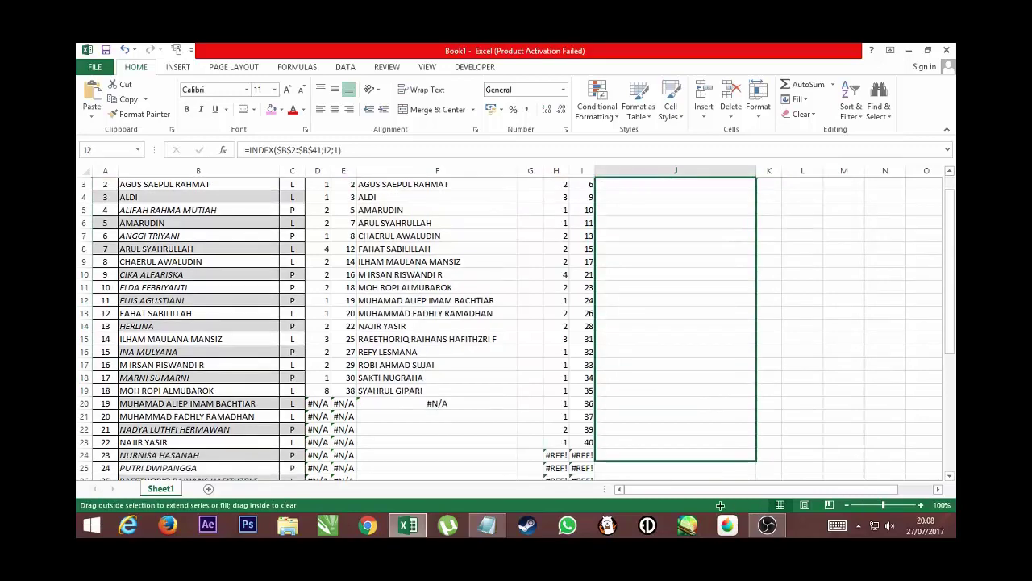
{"action": "left_click_drag", "start_coordinate": [721, 505], "coordinate": [718, 363]}
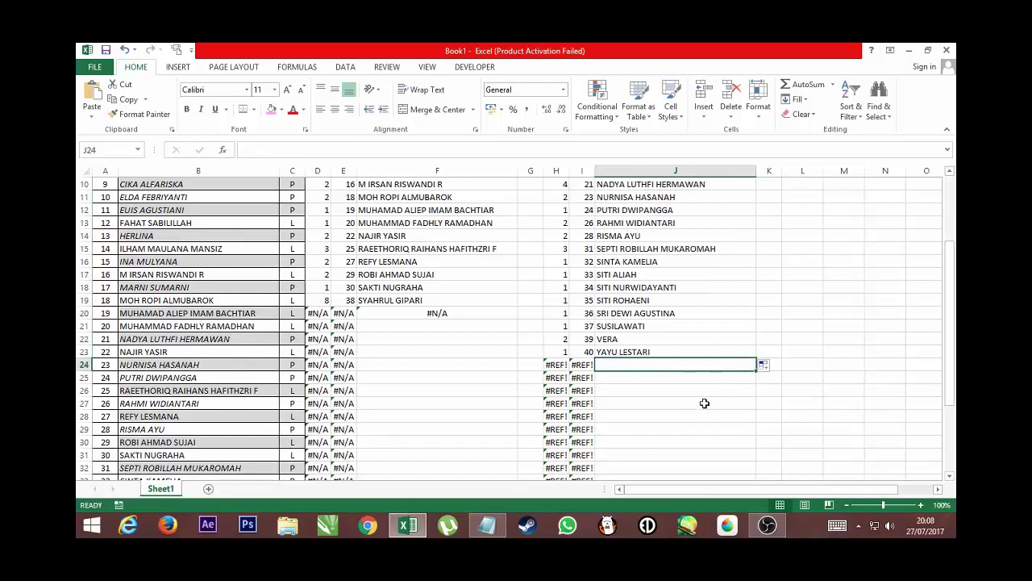
{"action": "left_click", "coordinate": [704, 403]}
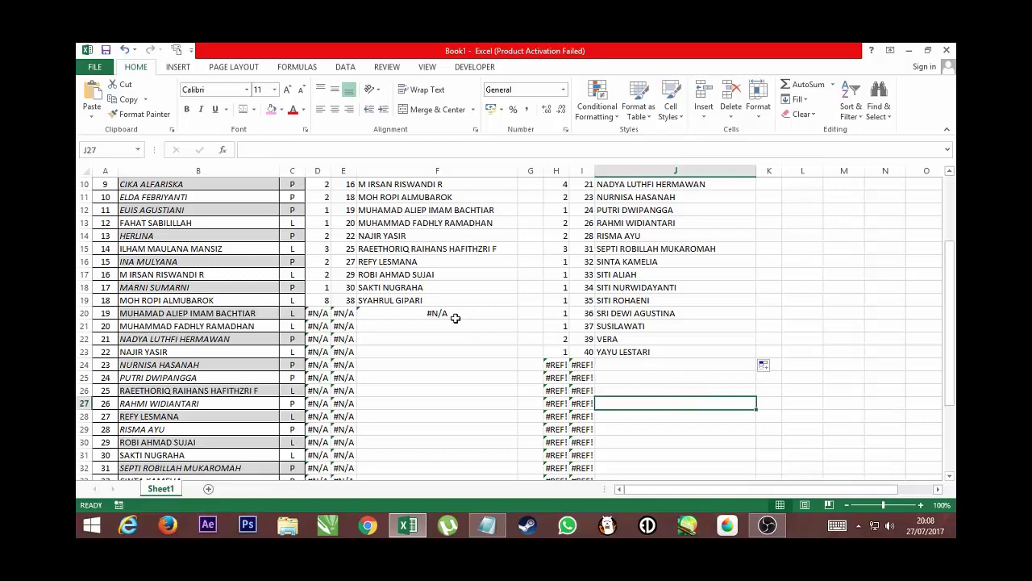
{"action": "scroll", "coordinate": [458, 332], "scroll_direction": "up", "scroll_amount": 2}
{"action": "left_click", "coordinate": [492, 390]}
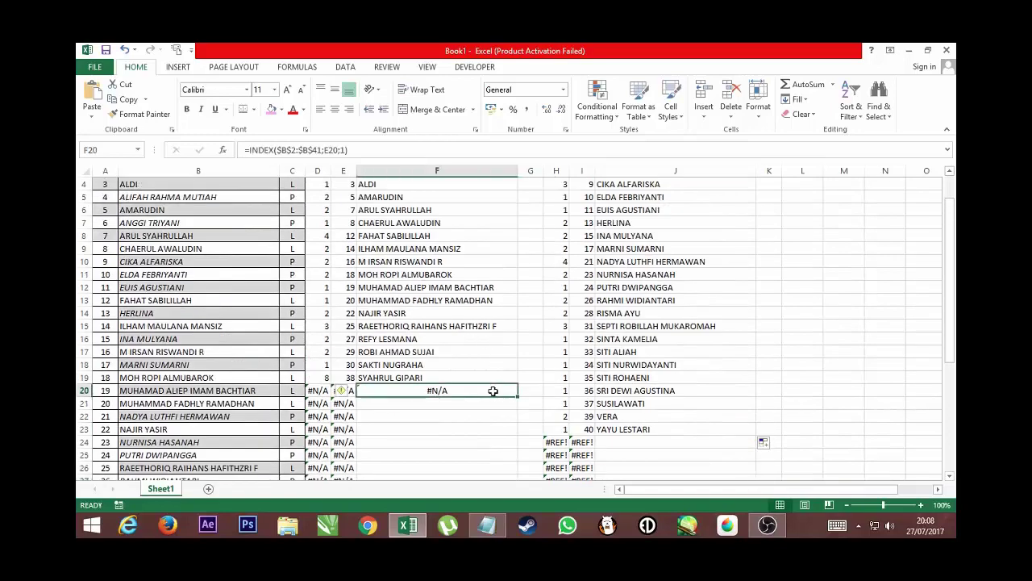
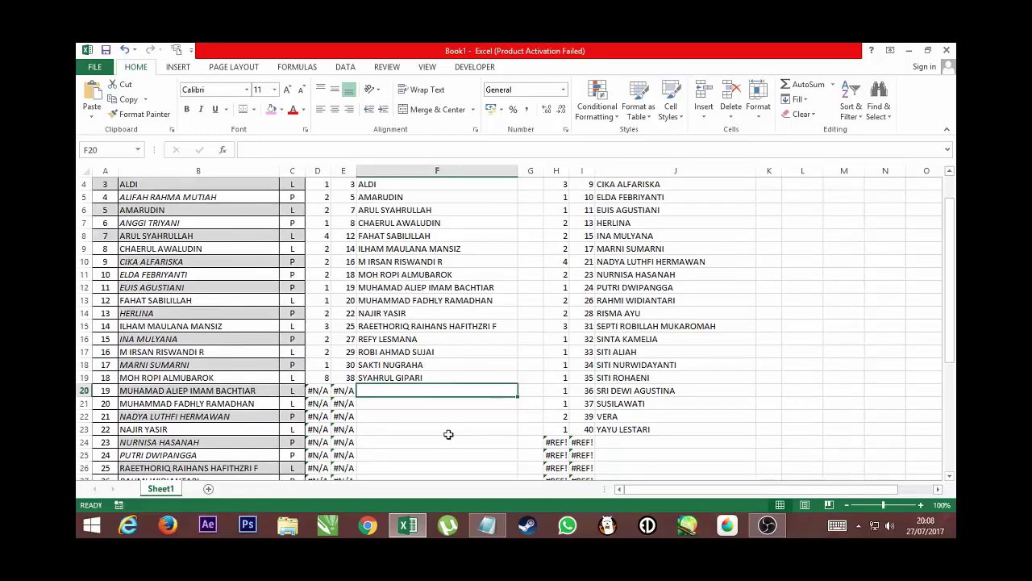
- Center and middle-align the MATCH numbers and L/P name lists in D2:J23
{"action": "scroll", "coordinate": [462, 422], "scroll_direction": "up", "scroll_amount": 1}
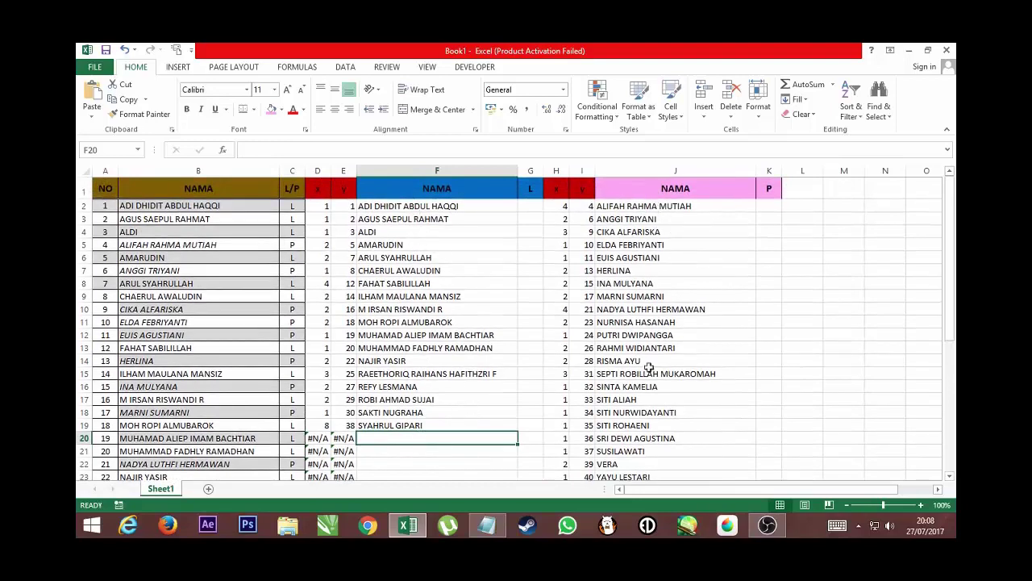
{"action": "left_click", "coordinate": [323, 208]}
{"action": "scroll", "coordinate": [518, 287], "scroll_direction": "down", "scroll_amount": 2}
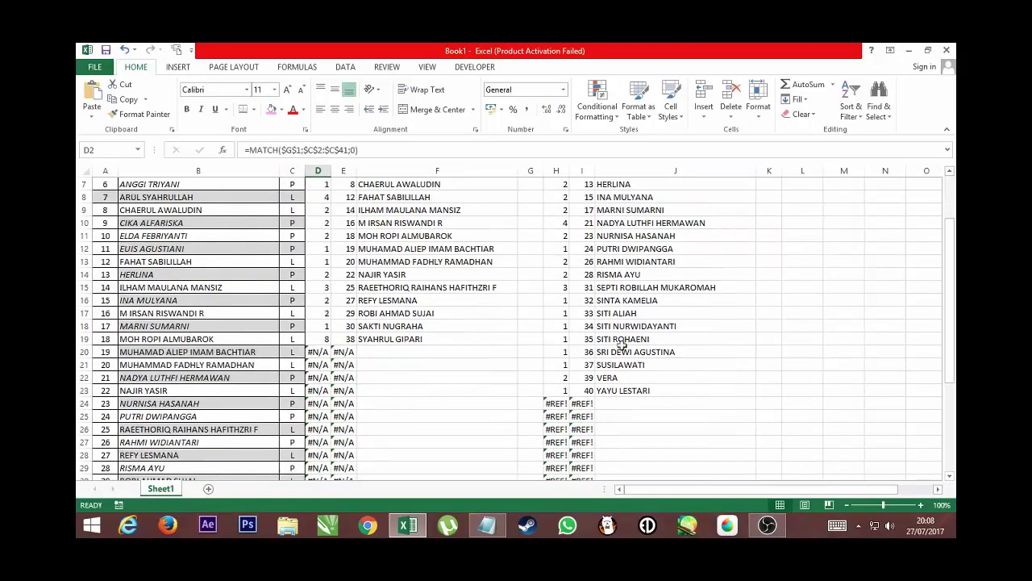
{"action": "left_click", "coordinate": [670, 390], "text": "shift"}
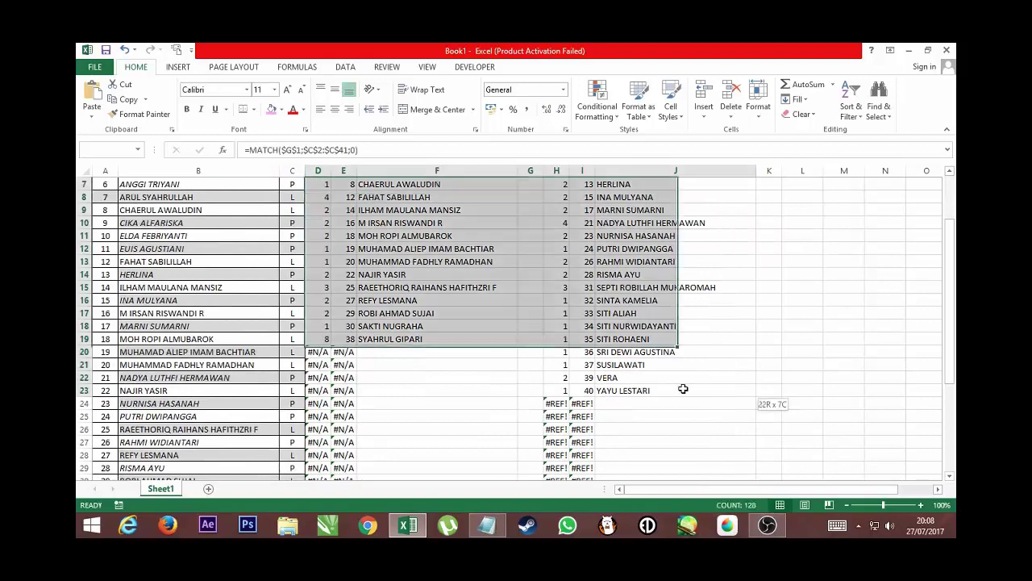
{"action": "left_click", "coordinate": [333, 109]}
{"action": "left_click", "coordinate": [335, 88]}
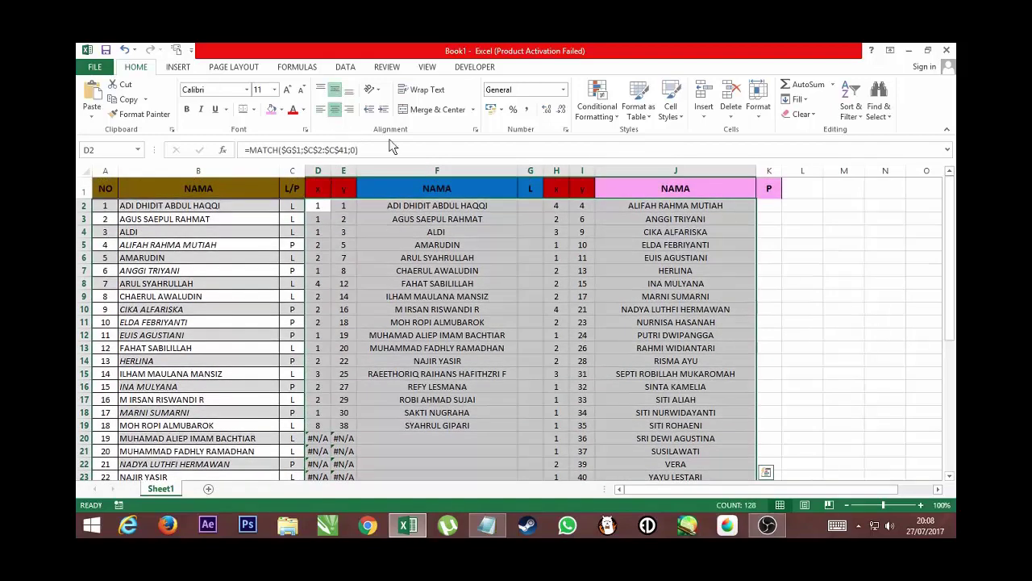
{"action": "left_click", "coordinate": [790, 265]}
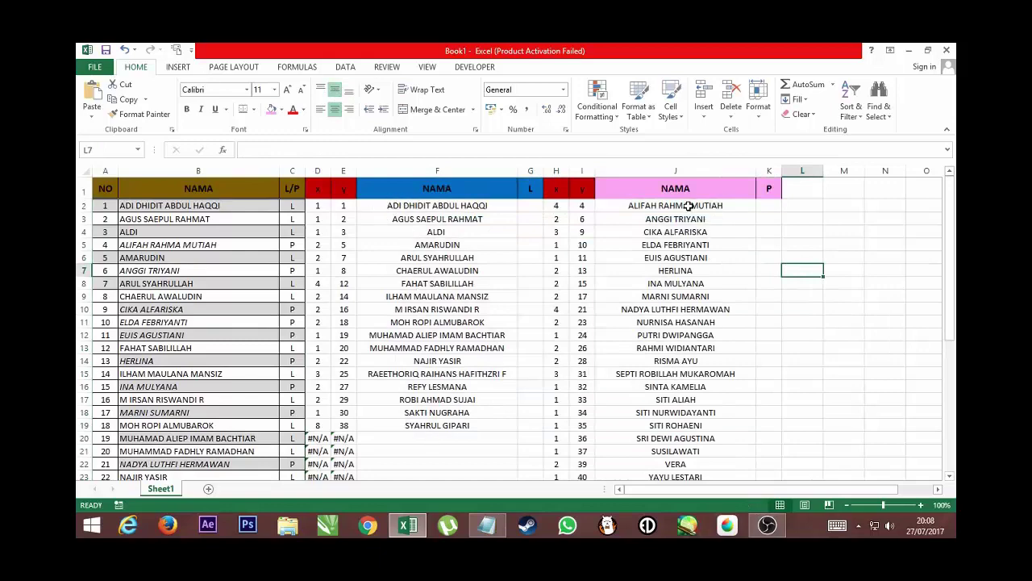
{"action": "scroll", "coordinate": [676, 448], "scroll_direction": "down", "scroll_amount": 1}
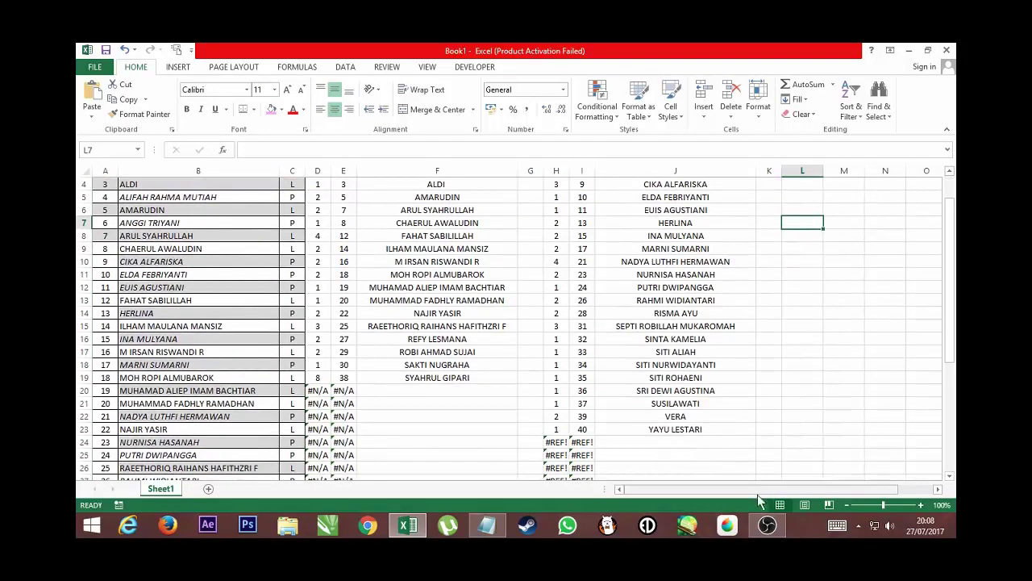